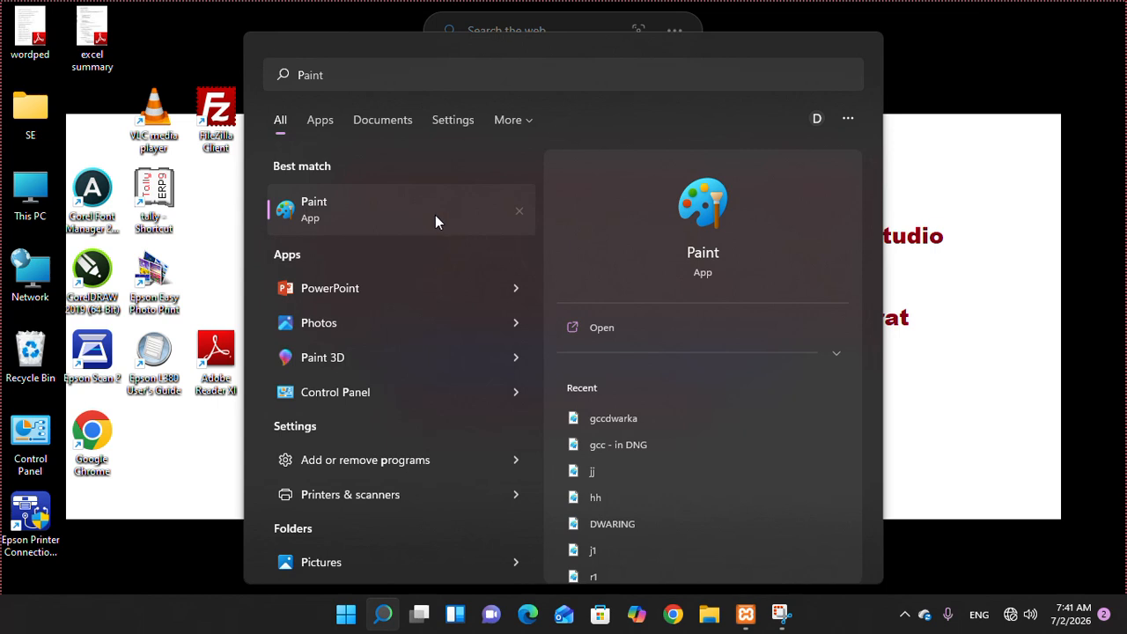
Step: Open Paint from the search results and dismiss the search window over the blank canvas
left_click(434, 215)
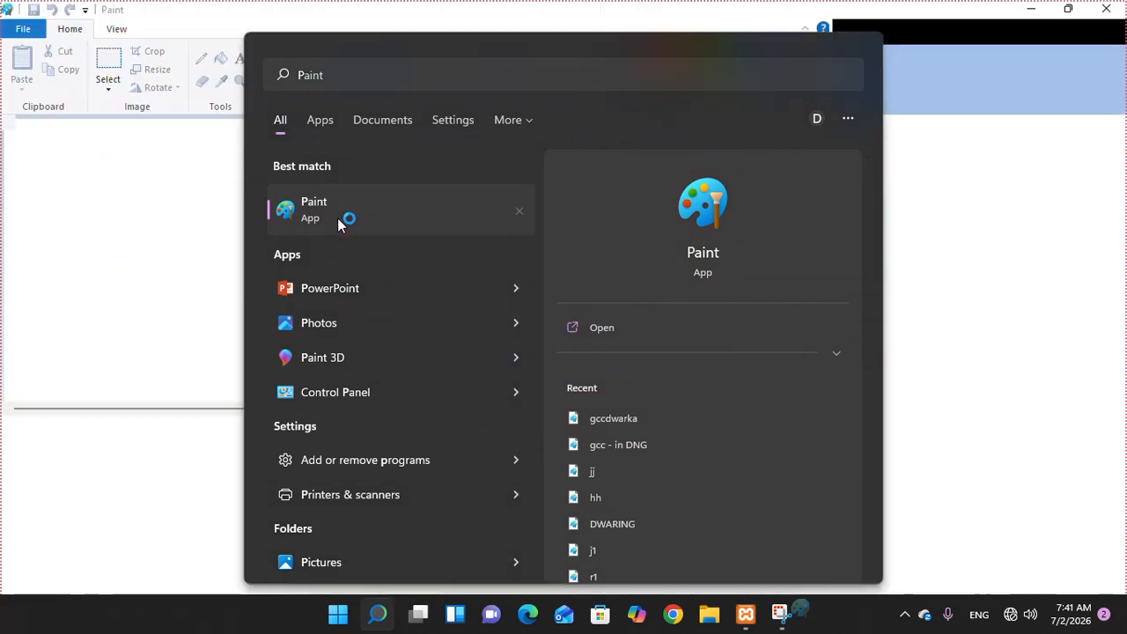
left_click(452, 69)
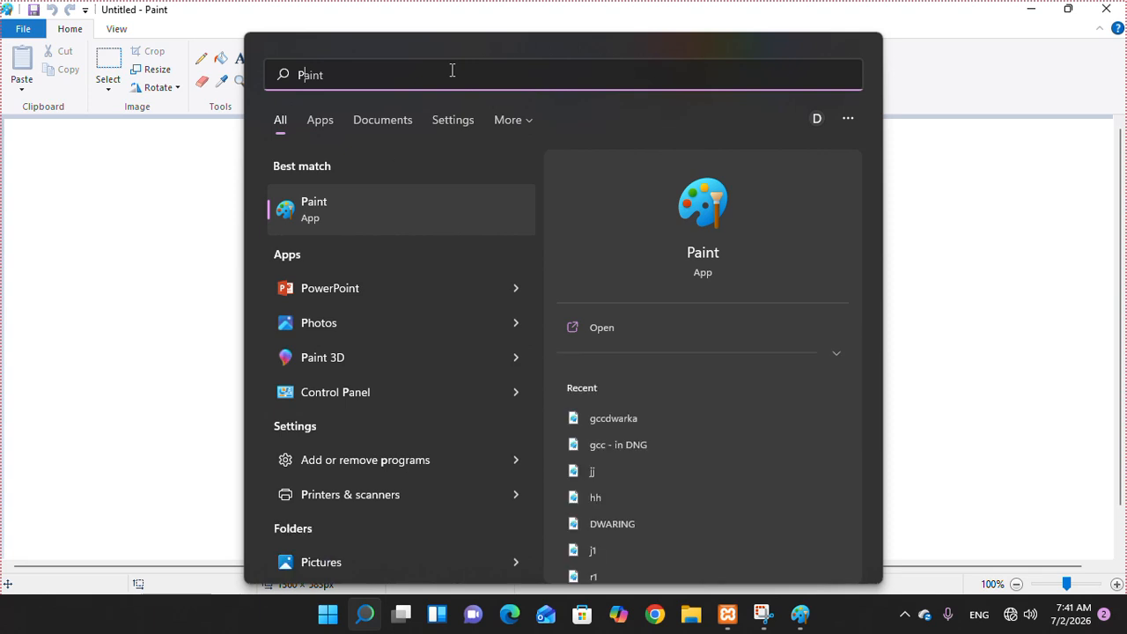
key("Escape")
key("Escape")
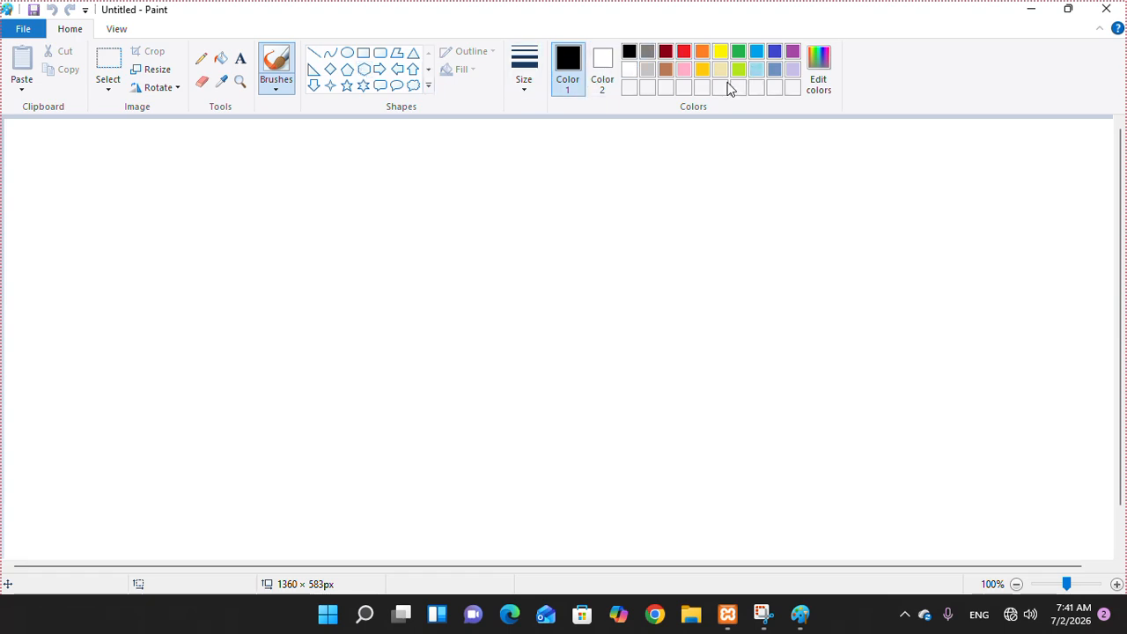
Step: Draw a hexagon about 180 × 164 px, a rounded rectangle to its right, and a down arrow about 165 × 180 px to its left
left_click(363, 68)
left_click_drag(376, 185, 524, 320)
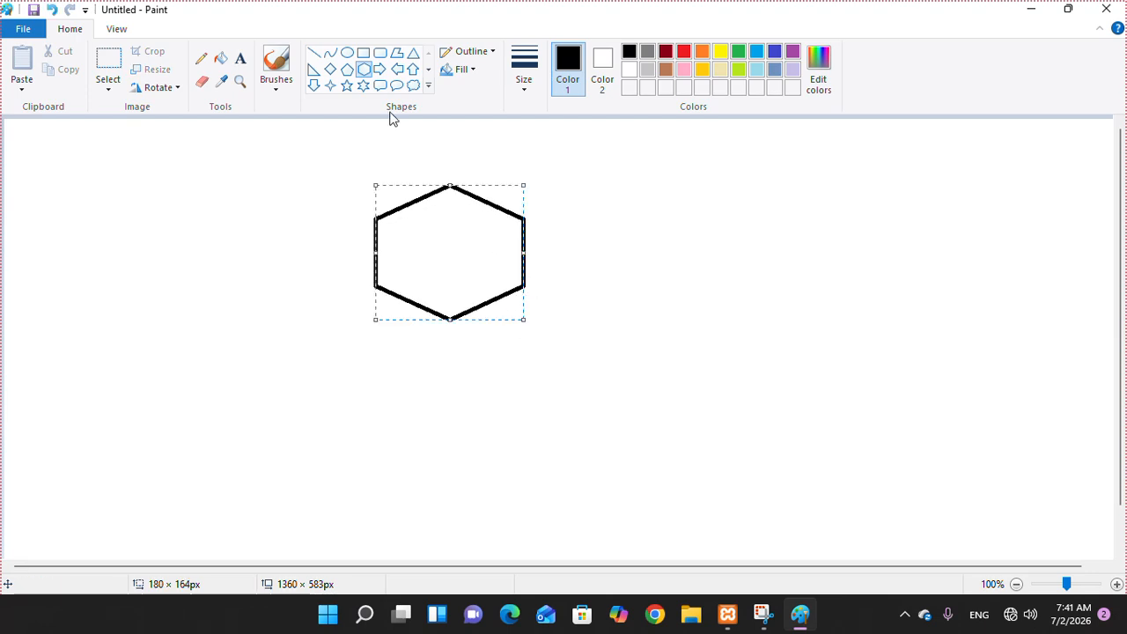
left_click(380, 53)
left_click_drag(677, 261, 828, 364)
left_click(314, 86)
left_click_drag(120, 285, 257, 433)
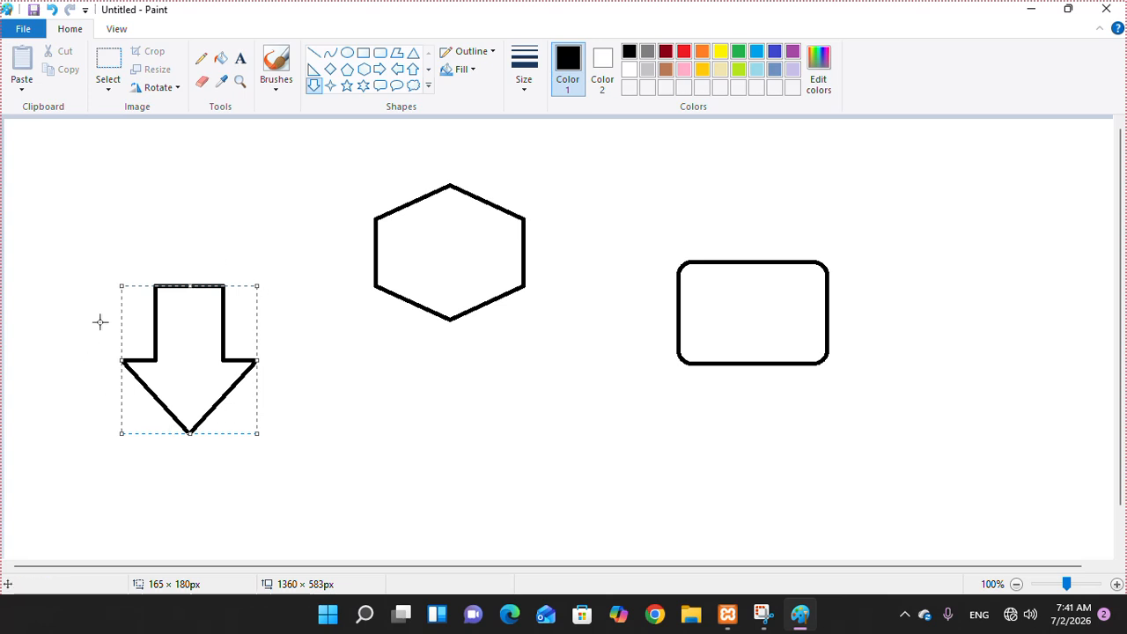
left_click(369, 390)
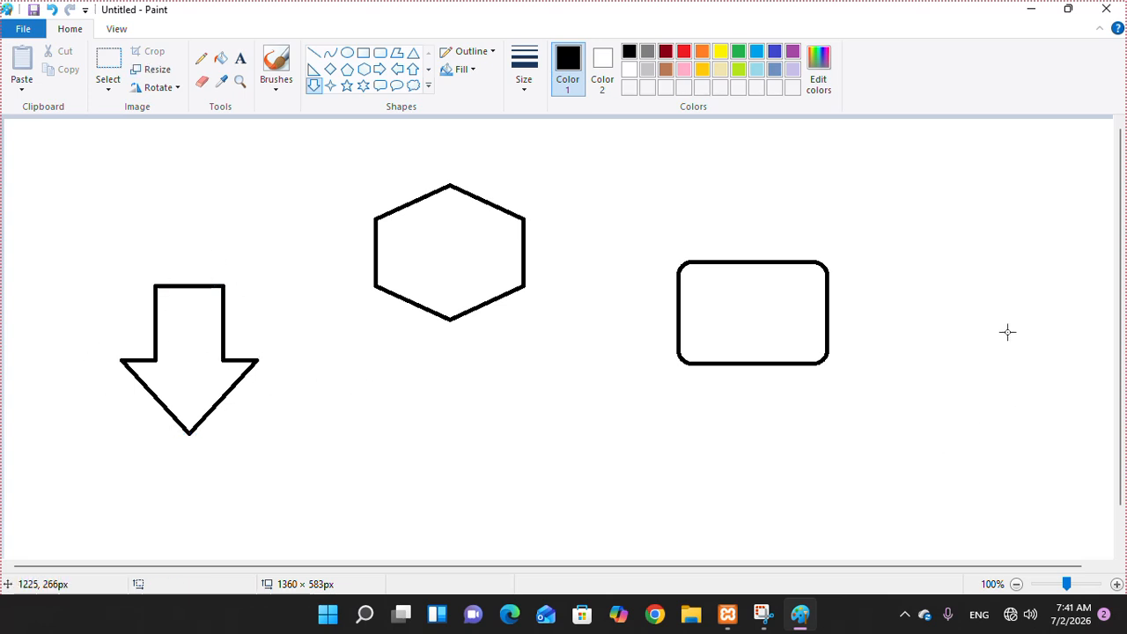
Step: Move the down arrow onto the lower half of the rounded rectangle with a transparent rectangular selection so both outlines overlap
left_click(105, 60)
left_click_drag(64, 258, 295, 473)
left_click_drag(186, 368, 862, 344)
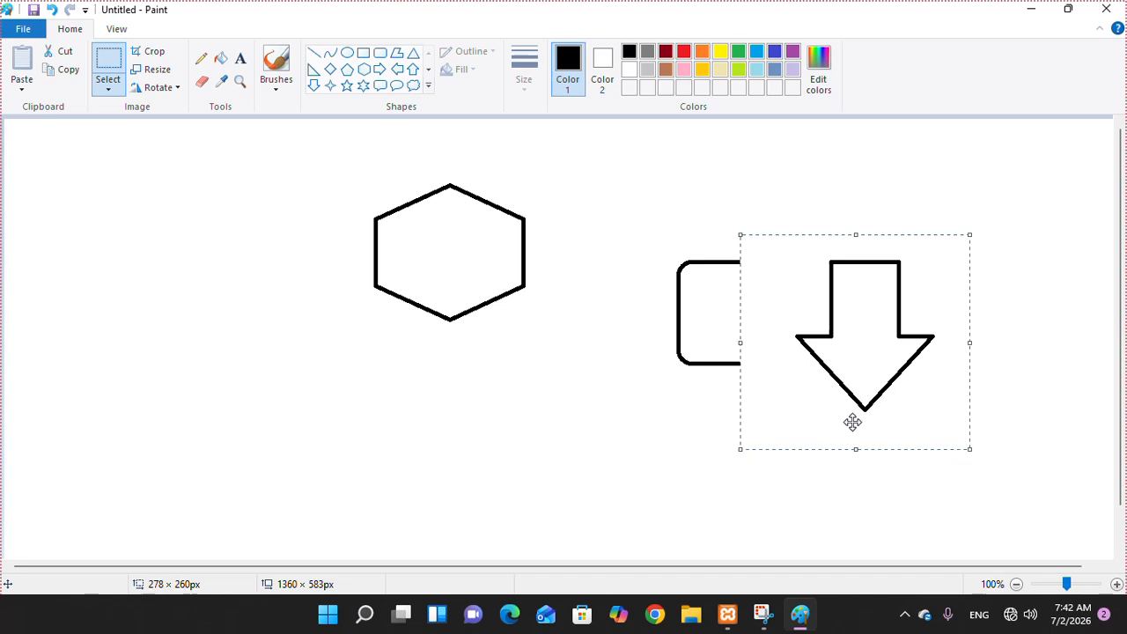
left_click(109, 89)
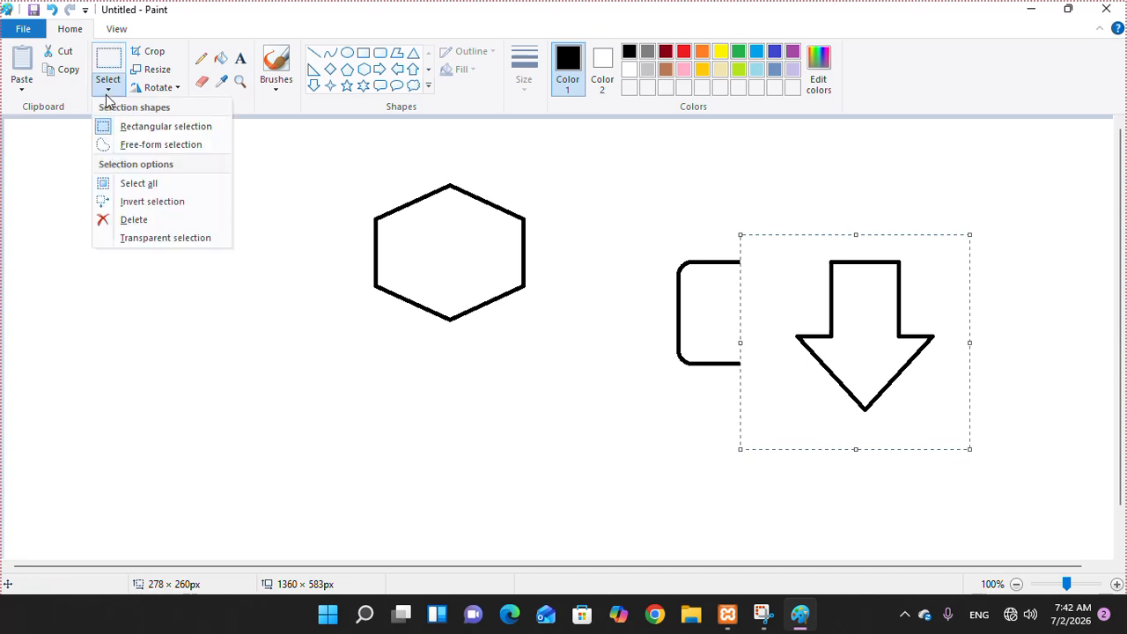
left_click(154, 239)
left_click_drag(939, 340, 825, 386)
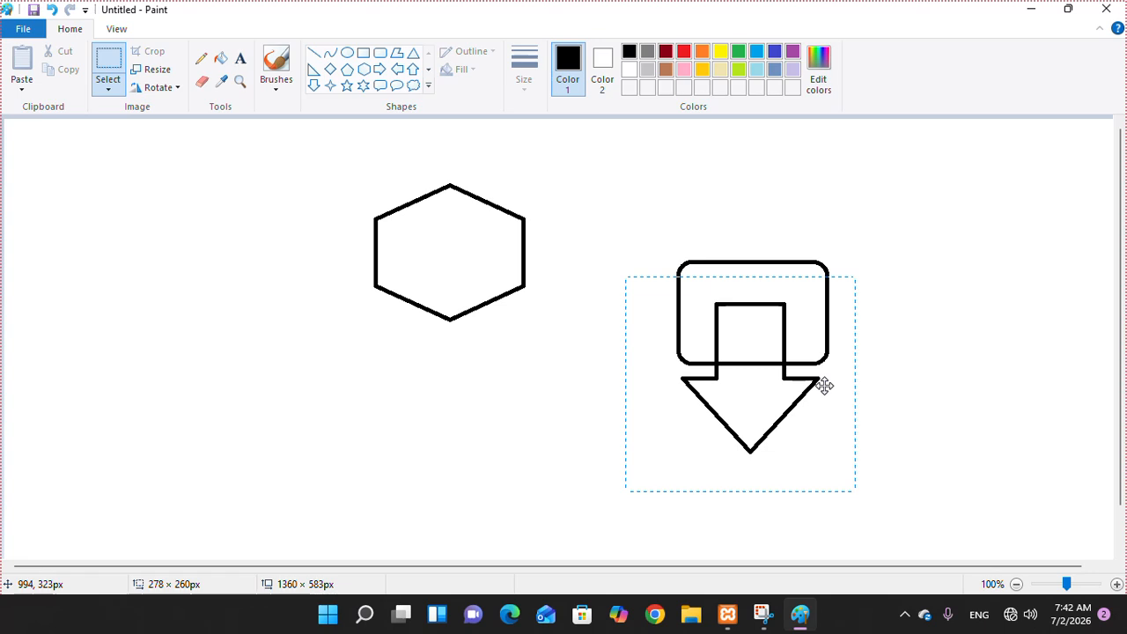
left_click(987, 372)
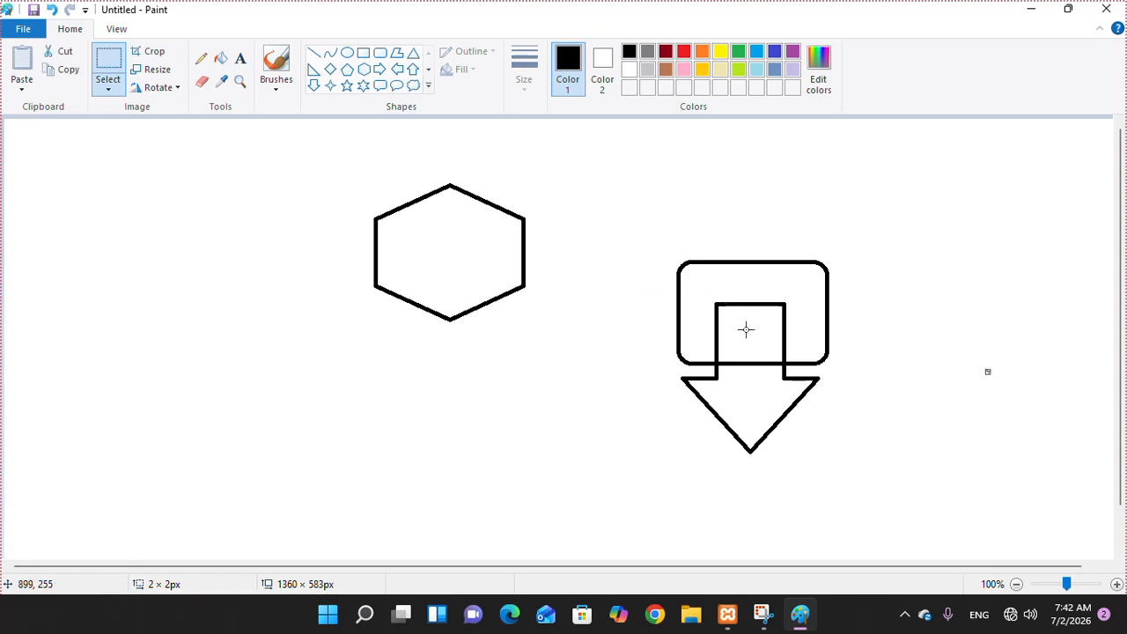
Step: Cut the combined rectangle-and-arrow figure, paste it, and place it farther right and slightly higher on the canvas
left_click_drag(652, 230, 881, 480)
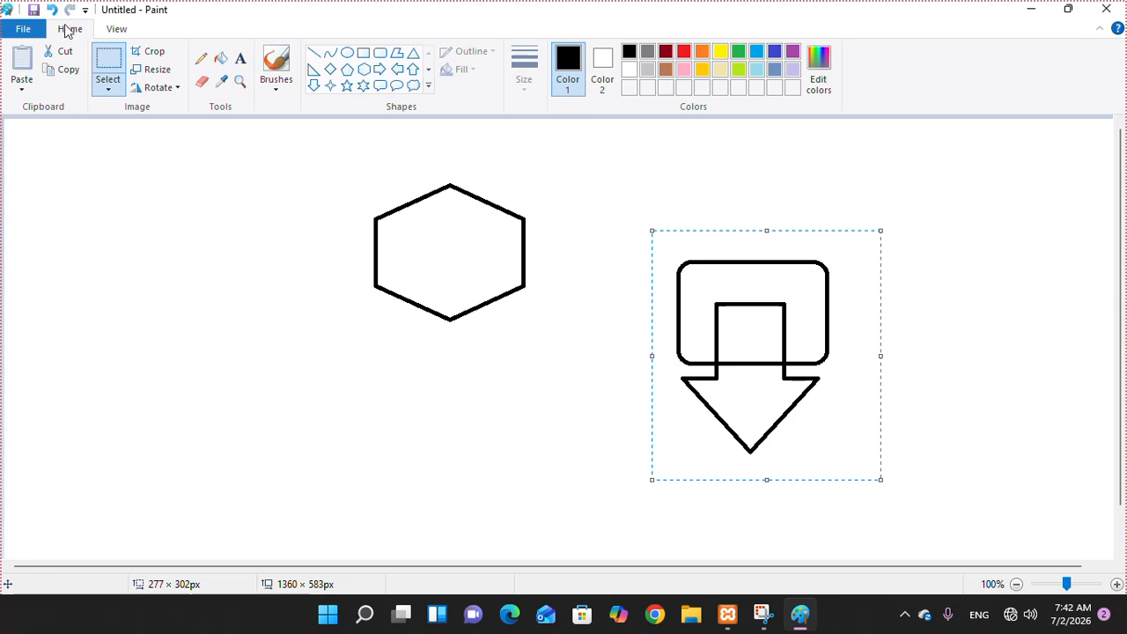
left_click(67, 52)
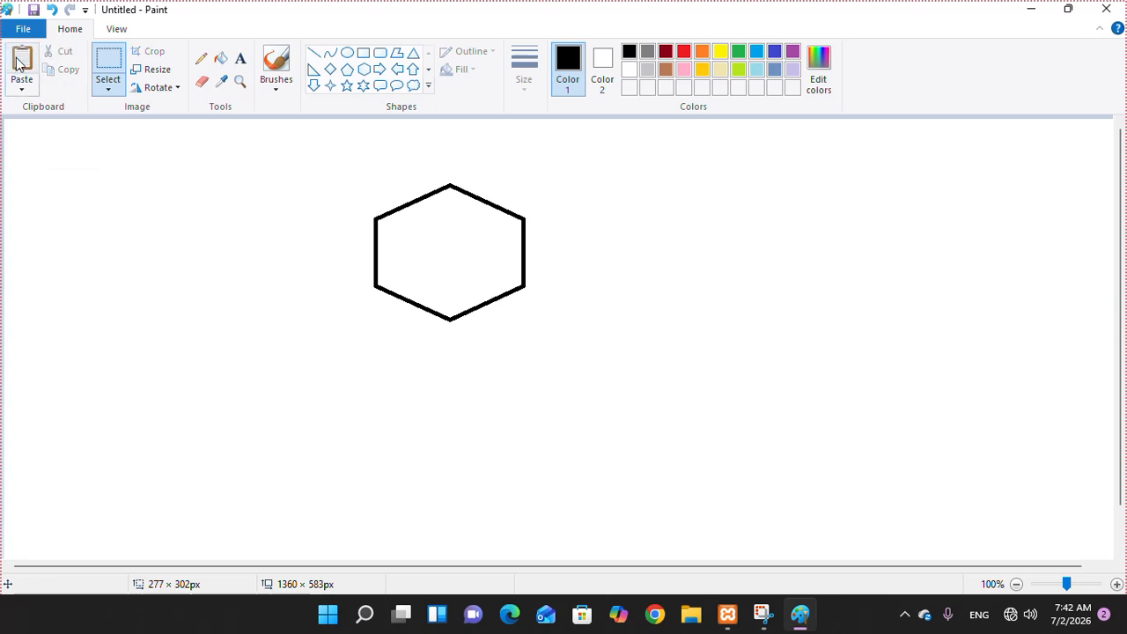
left_click(21, 61)
left_click_drag(73, 188, 805, 243)
left_click(476, 364)
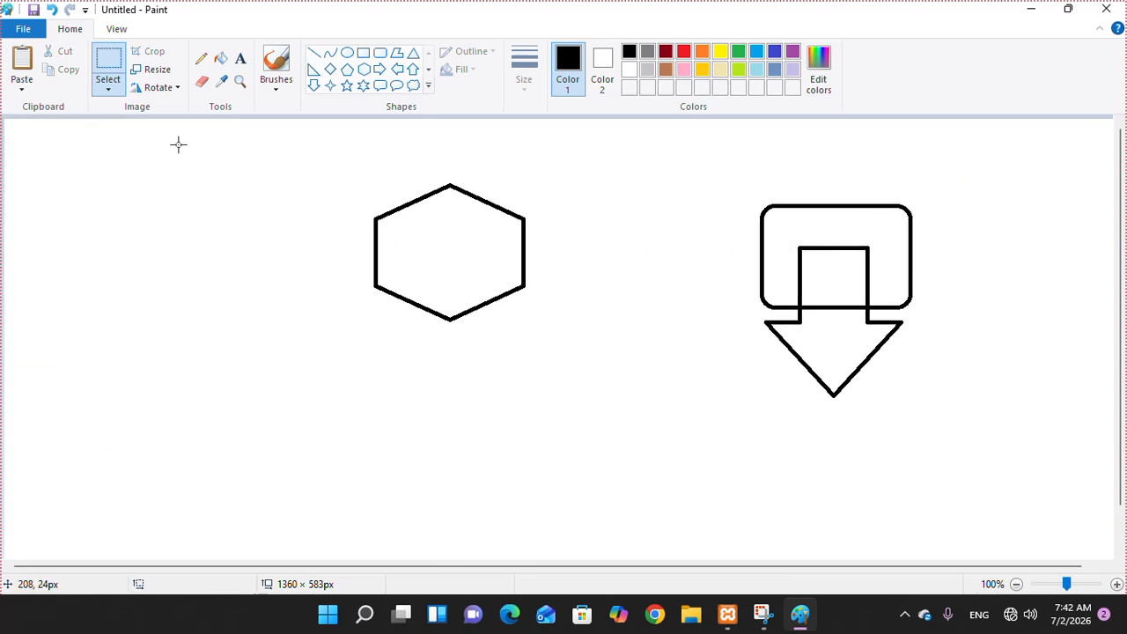
left_click(116, 85)
left_click_drag(339, 226, 560, 254)
left_click(347, 285)
left_click_drag(358, 251, 561, 325)
left_click_drag(462, 253, 465, 203)
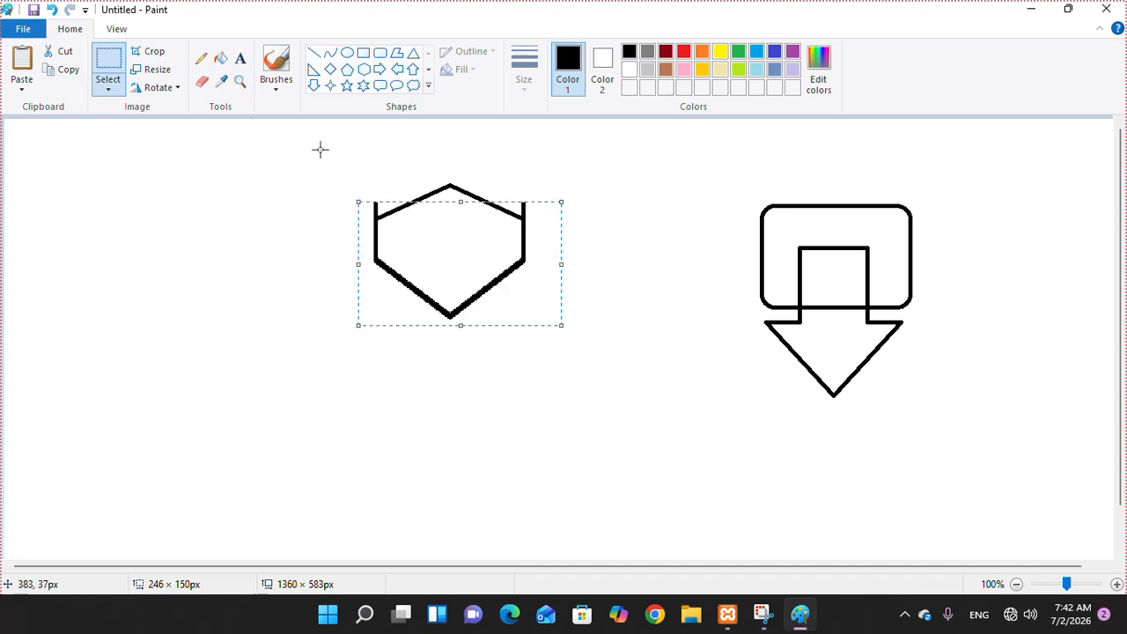
left_click(51, 9)
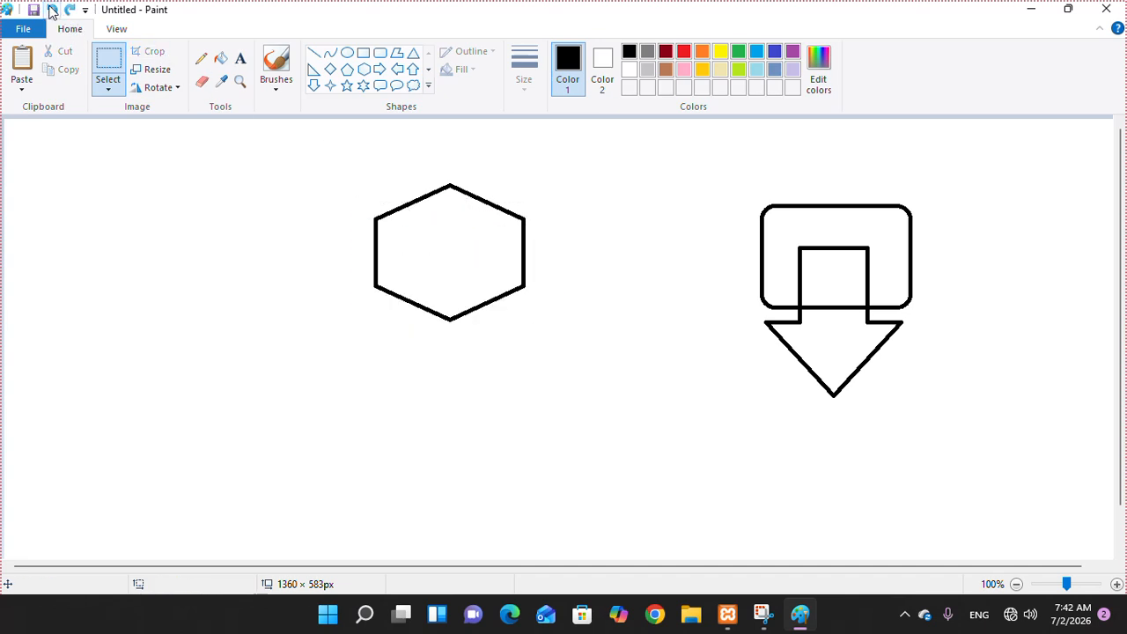
left_click_drag(326, 237, 540, 287)
left_click(638, 445)
Step: Duplicate the hexagon with copy and paste and place the copy straight below, overlapping the original's lower part
left_click_drag(336, 160, 562, 350)
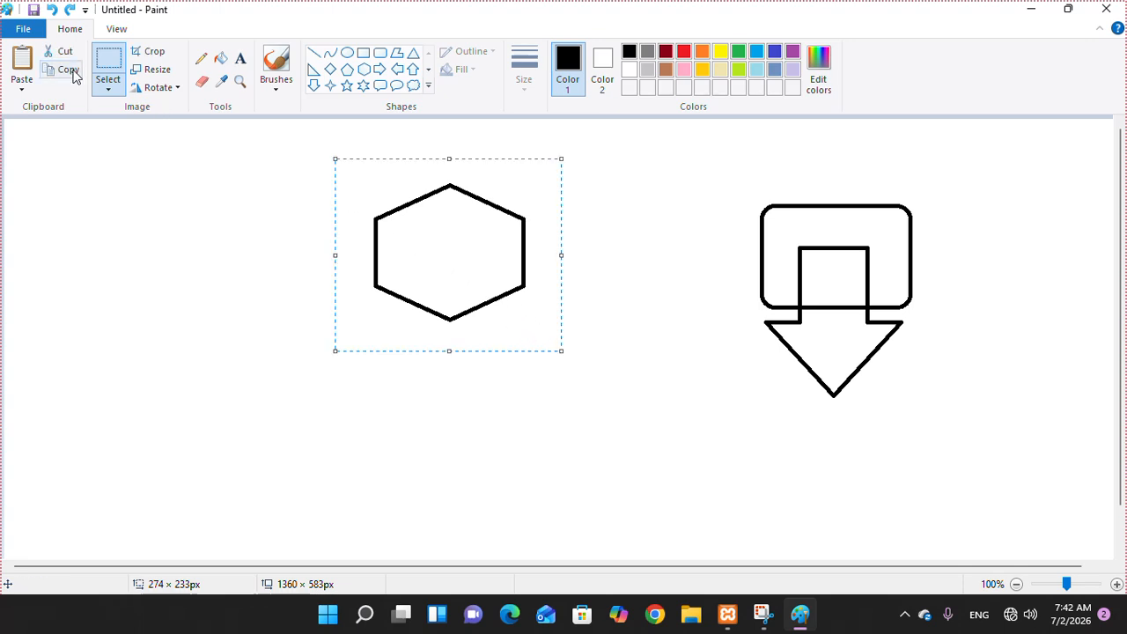
left_click(22, 61)
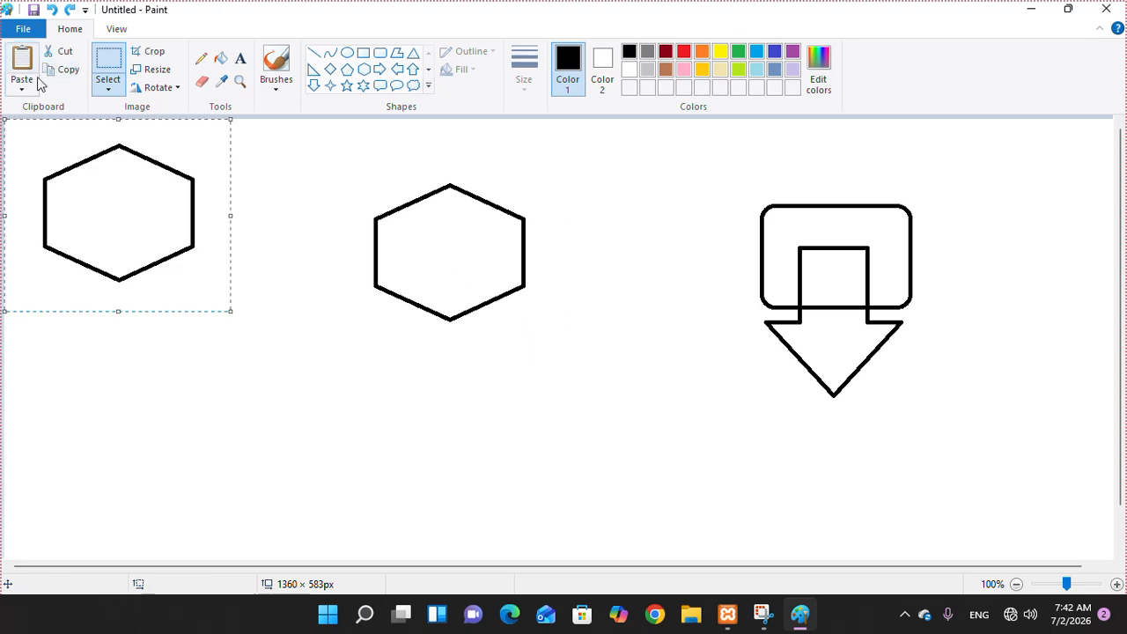
left_click_drag(129, 219, 461, 308)
left_click(380, 203)
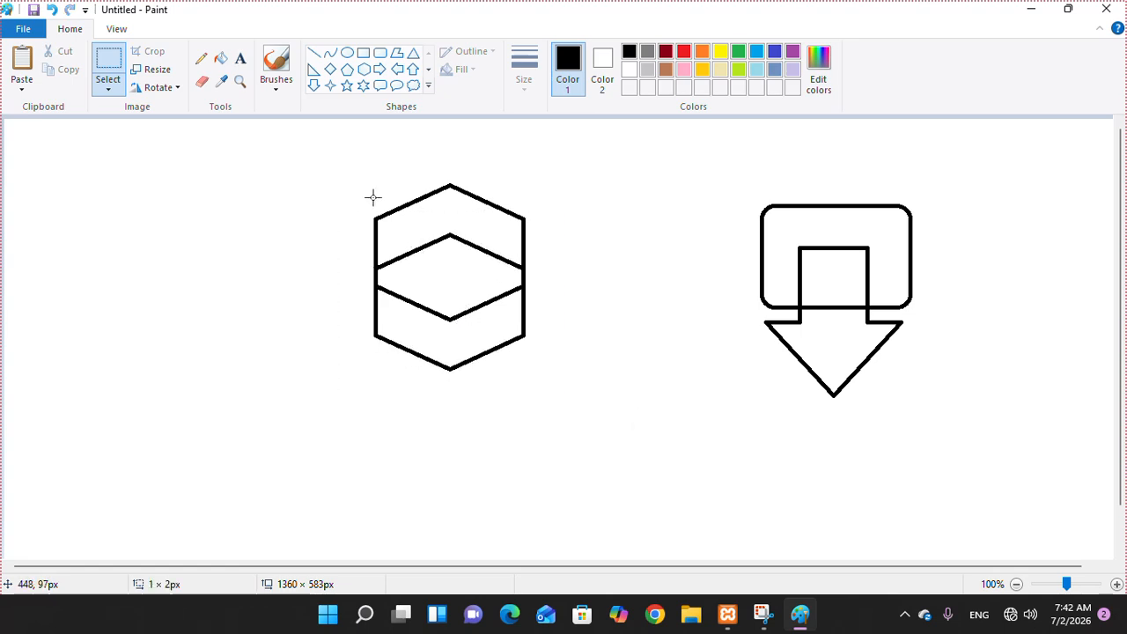
Step: Copy the two overlapping hexagons and paste the duplicate lower down so it overlaps them and extends the stack
left_click_drag(351, 160, 575, 404)
left_click(64, 69)
left_click(23, 60)
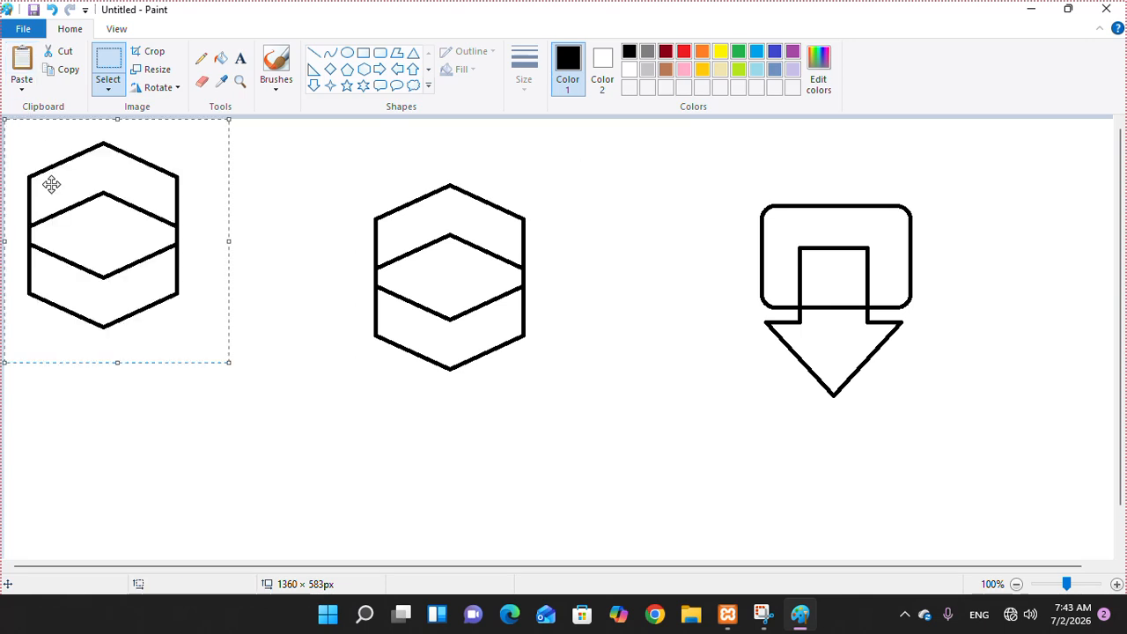
left_click_drag(101, 252, 452, 384)
left_click(659, 397)
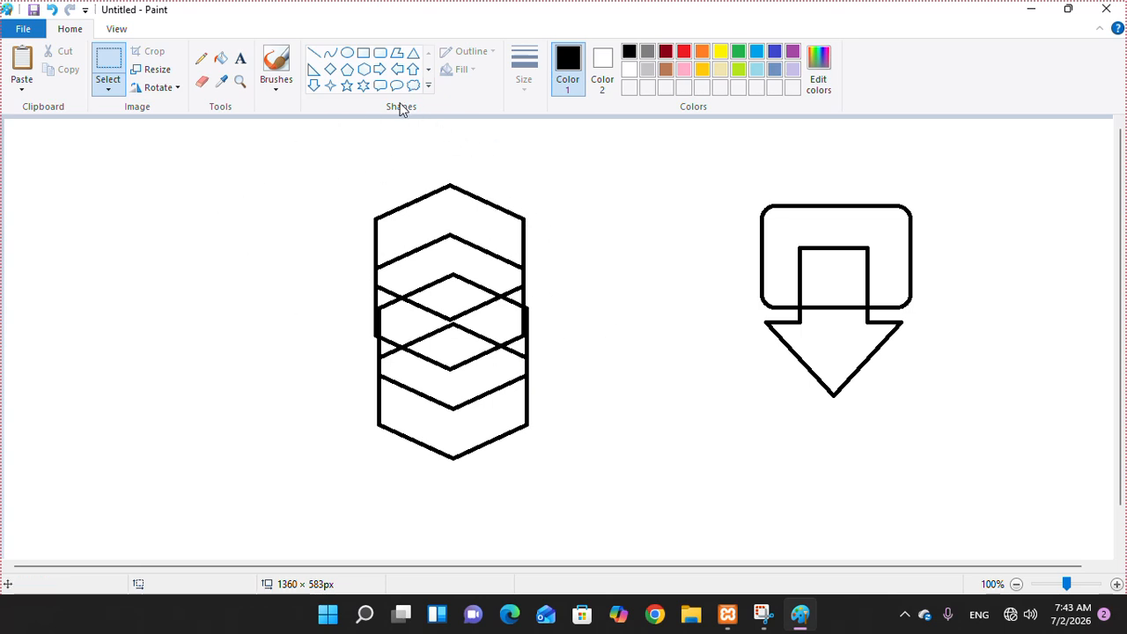
Step: Draw a diamond about 156 × 165 px right of the hexagon stack and paste a copy of its lower half just beneath it
left_click(330, 70)
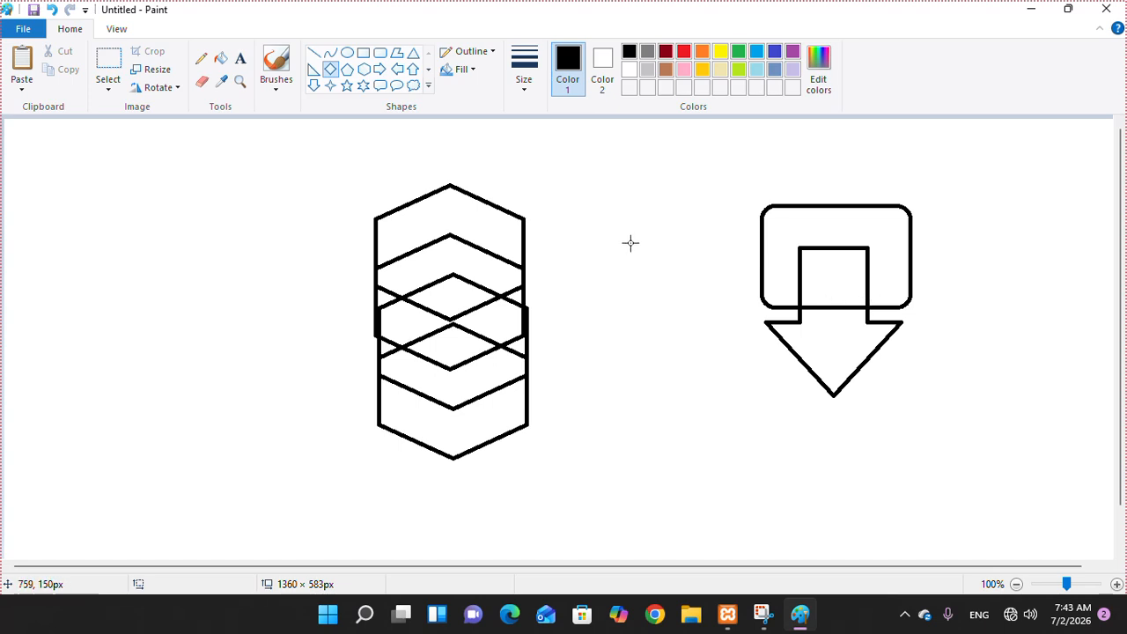
mouse_move(578, 191)
left_mouse_down()
mouse_move(672, 334)
mouse_move(703, 323)
left_mouse_up()
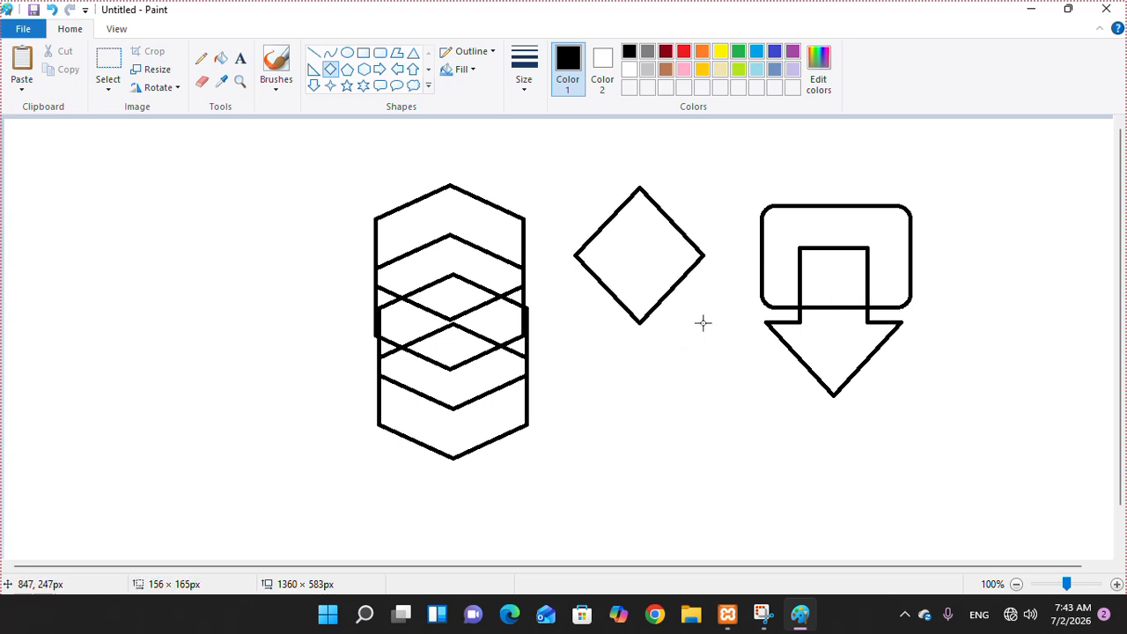
left_click(104, 62)
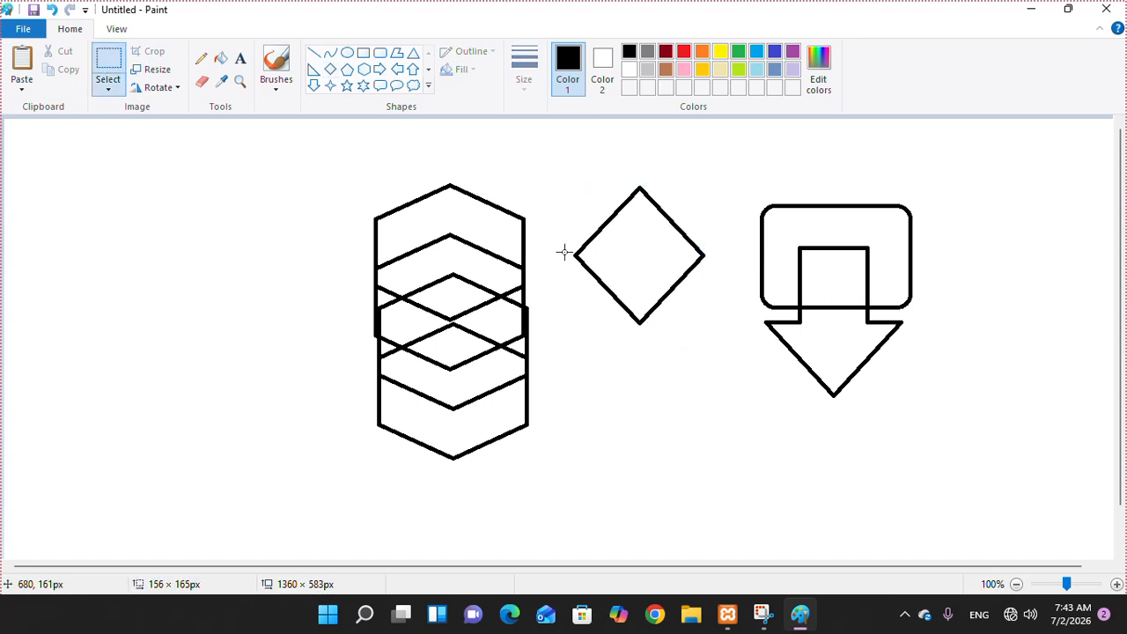
left_click_drag(559, 254, 724, 344)
left_click(63, 70)
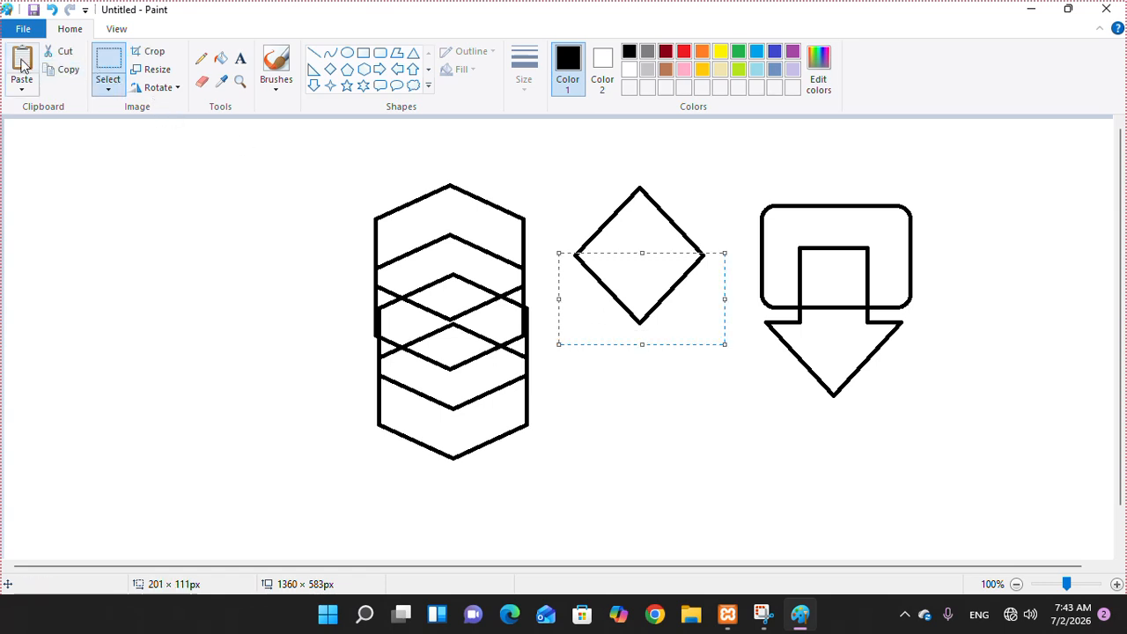
left_click(22, 64)
left_click_drag(84, 176, 638, 336)
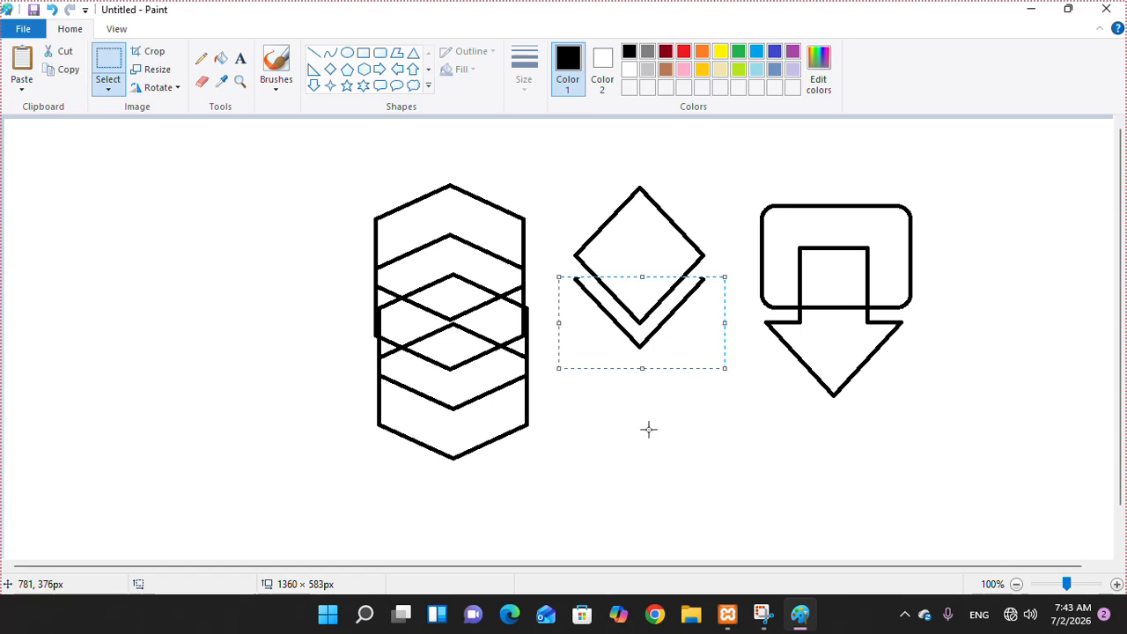
Step: Paste two more copies of the diamond's lower half and stack them evenly below the first V-shaped copy
left_click(22, 63)
left_click_drag(62, 174, 608, 354)
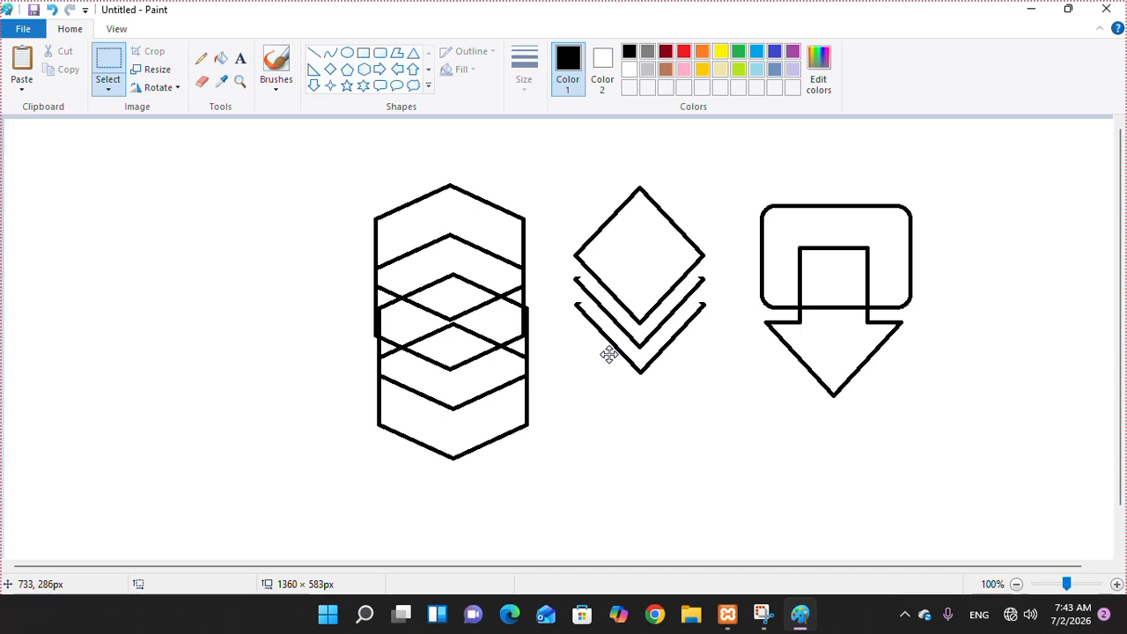
left_click(22, 60)
left_click_drag(77, 167, 630, 370)
left_click(831, 486)
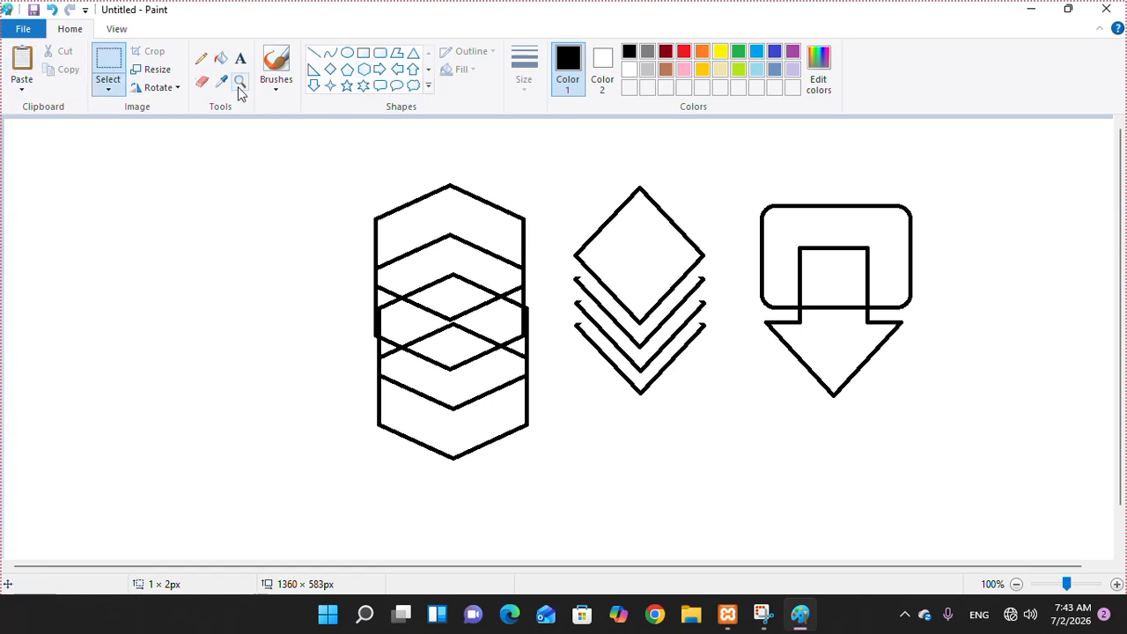
Step: Cut the rectangle-and-arrow figure from the canvas and undo the cut
left_click(114, 62)
left_click_drag(725, 173, 961, 417)
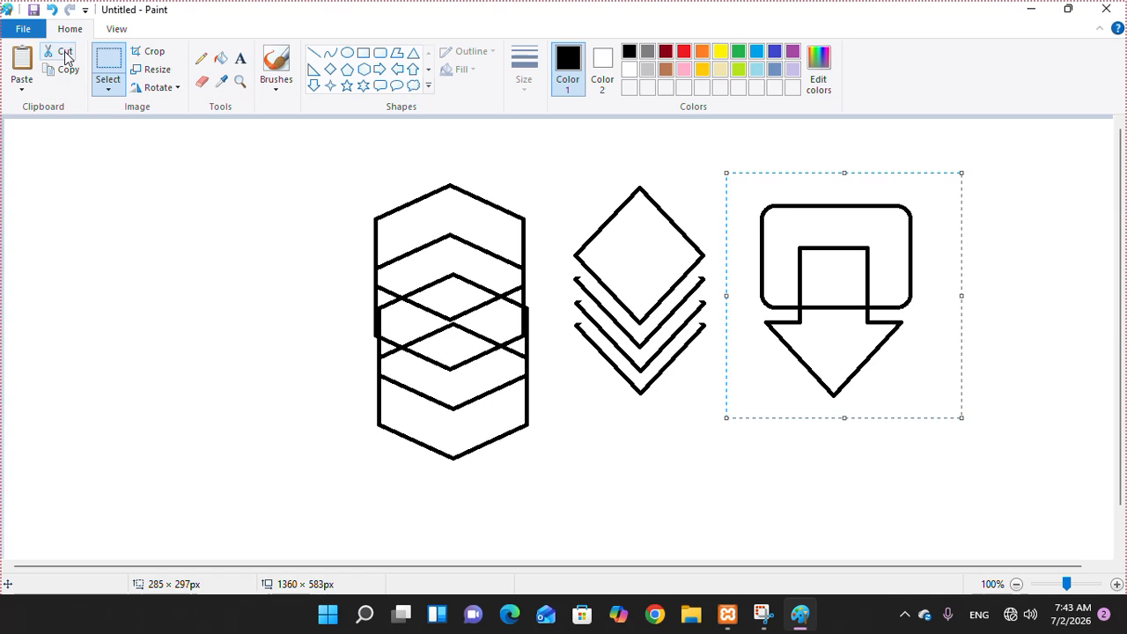
left_click(63, 53)
left_click(50, 10)
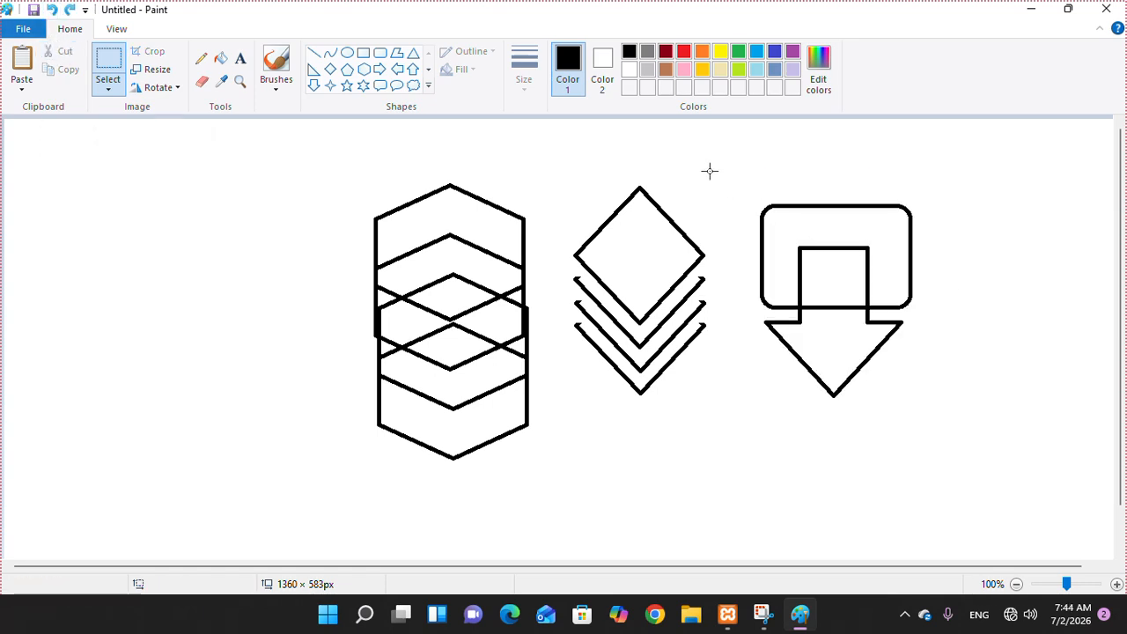
Step: Crop the picture to the rectangle-and-arrow figure with a freehand pencil curve added beside it, and undo both changes
left_click_drag(725, 171, 988, 421)
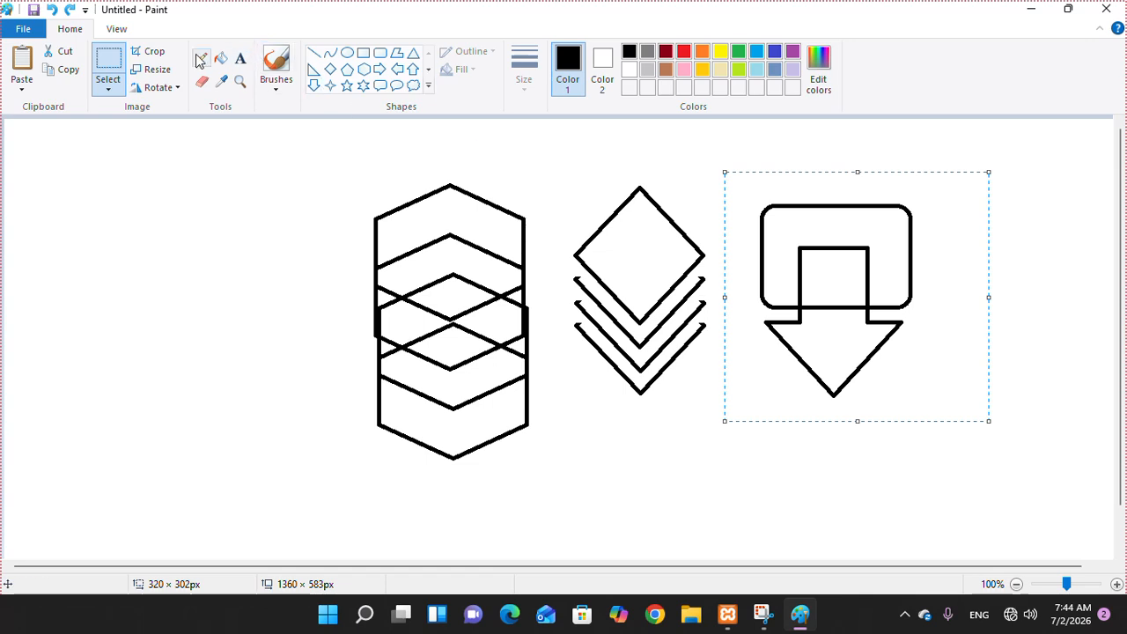
left_click(154, 55)
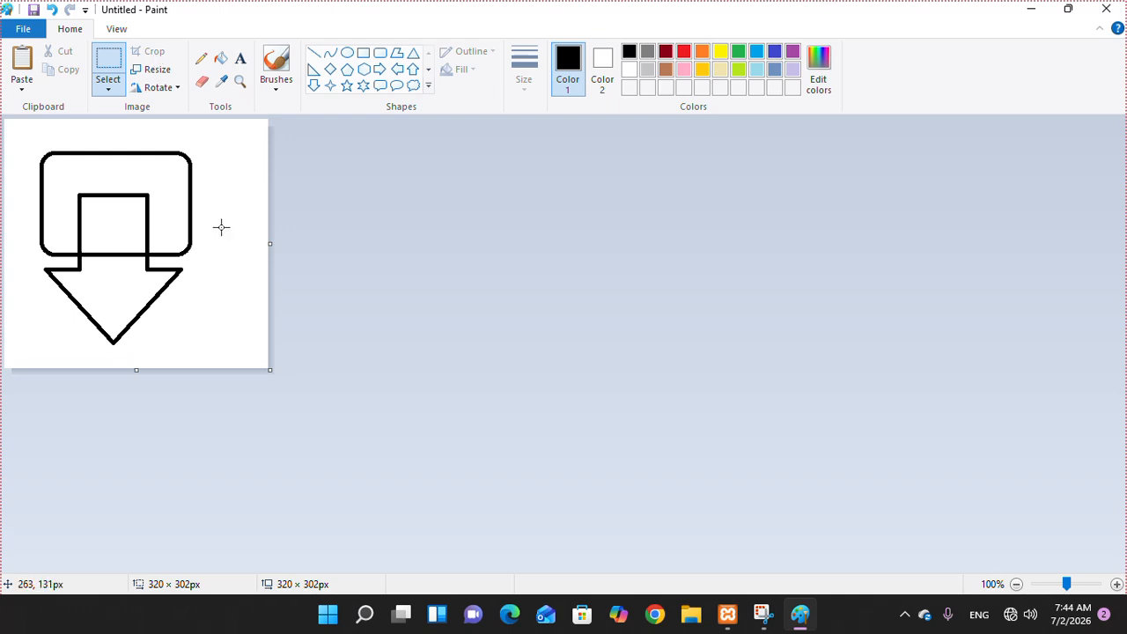
left_click(201, 58)
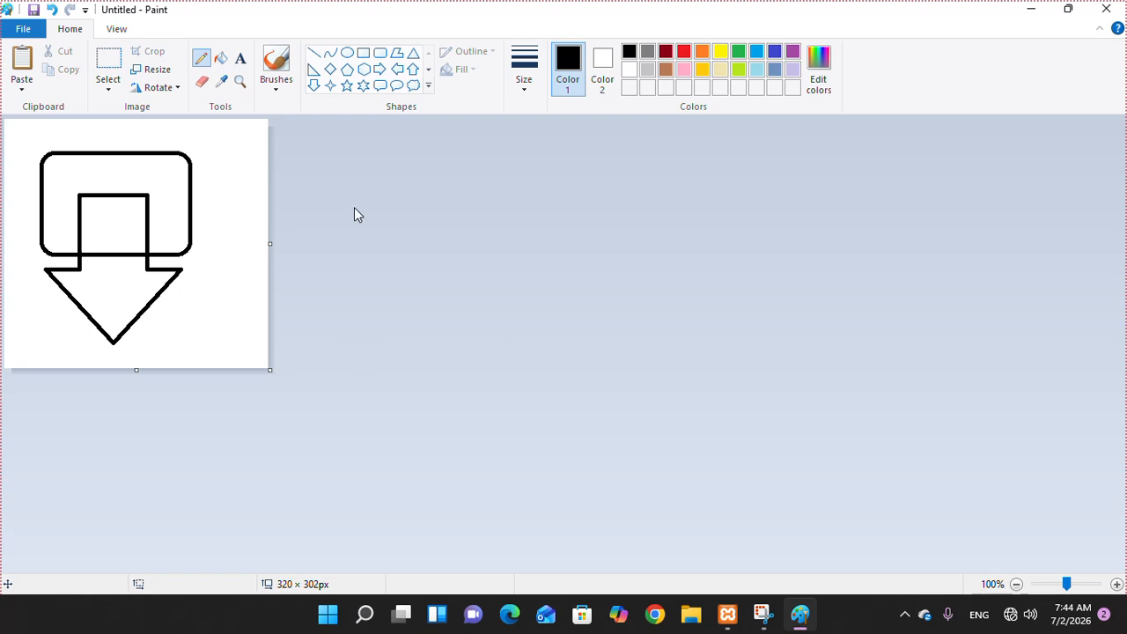
mouse_move(209, 327)
left_mouse_down()
mouse_move(255, 261)
mouse_move(253, 199)
left_mouse_up()
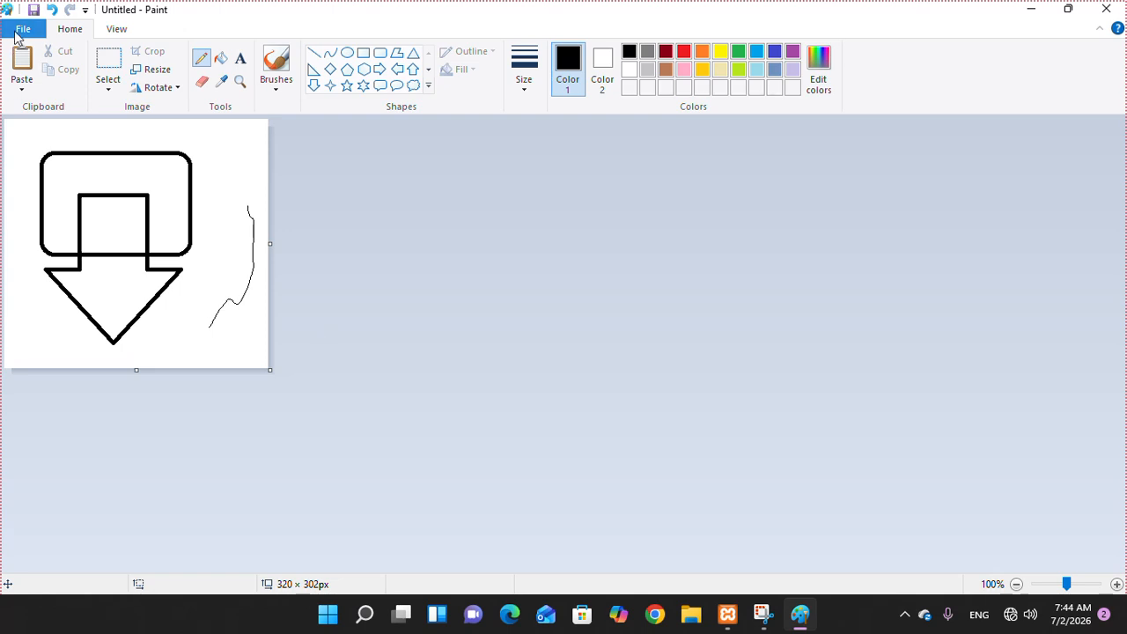
left_click(53, 11)
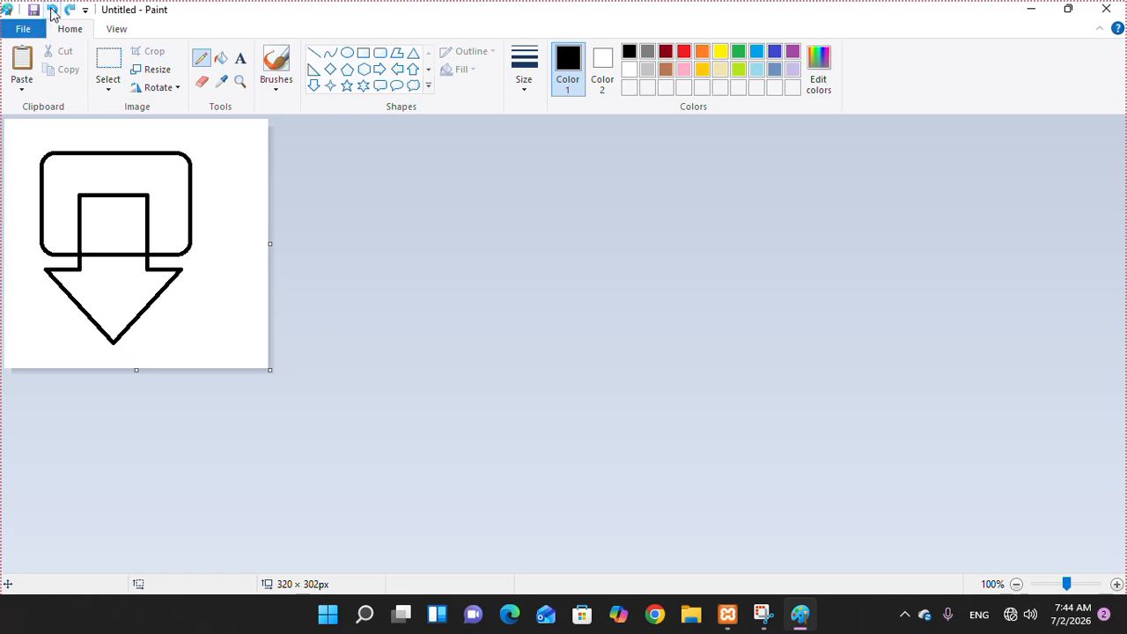
left_click(53, 11)
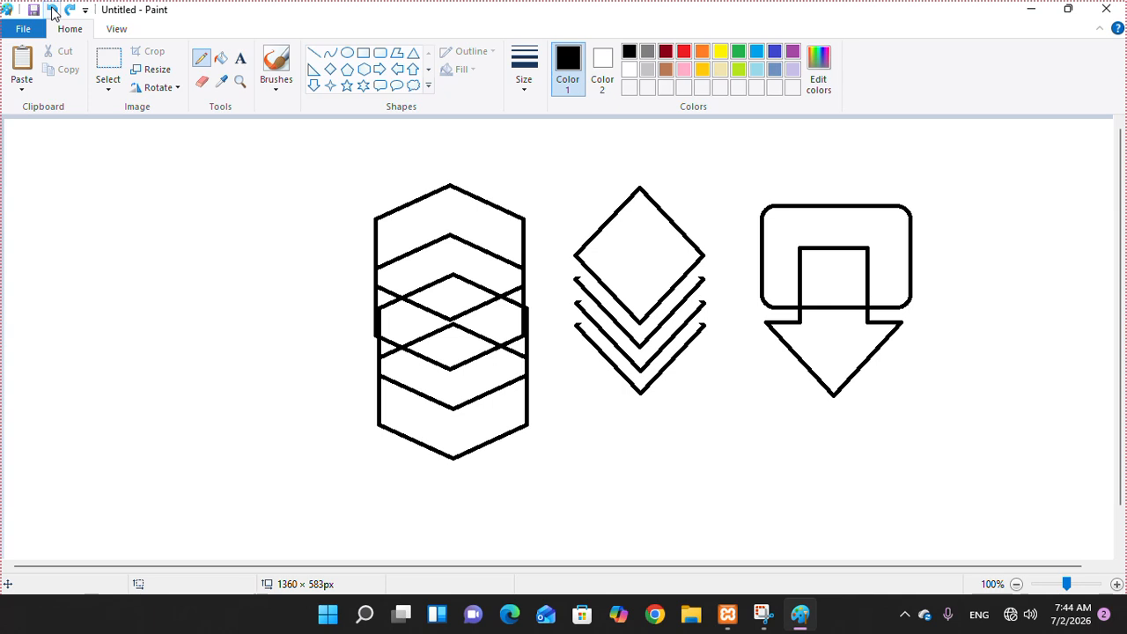
Step: Redo the crop to the rectangle-and-arrow figure and enlarge the canvas to about 1209 × 497 px
left_click(70, 11)
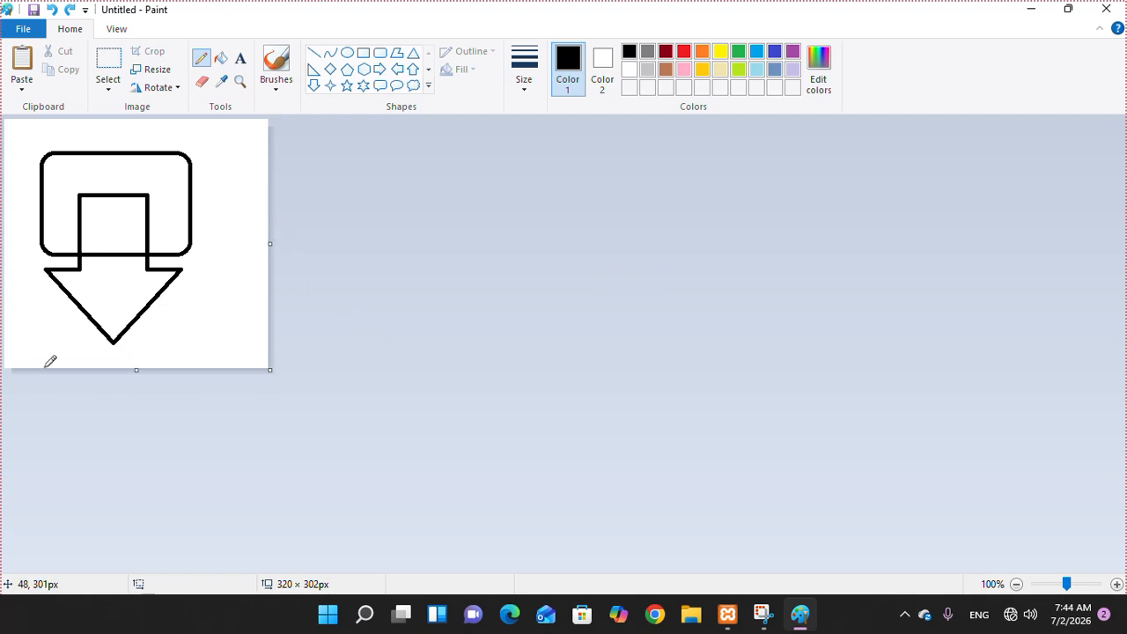
left_click_drag(272, 367, 564, 456)
left_click_drag(672, 480, 1003, 531)
Step: Draw a long wavy freehand pencil line in the empty canvas area and a six-point star about 154 × 127 px at its left end
mouse_move(482, 290)
left_mouse_down()
mouse_move(546, 278)
mouse_move(876, 280)
mouse_move(915, 256)
left_mouse_up()
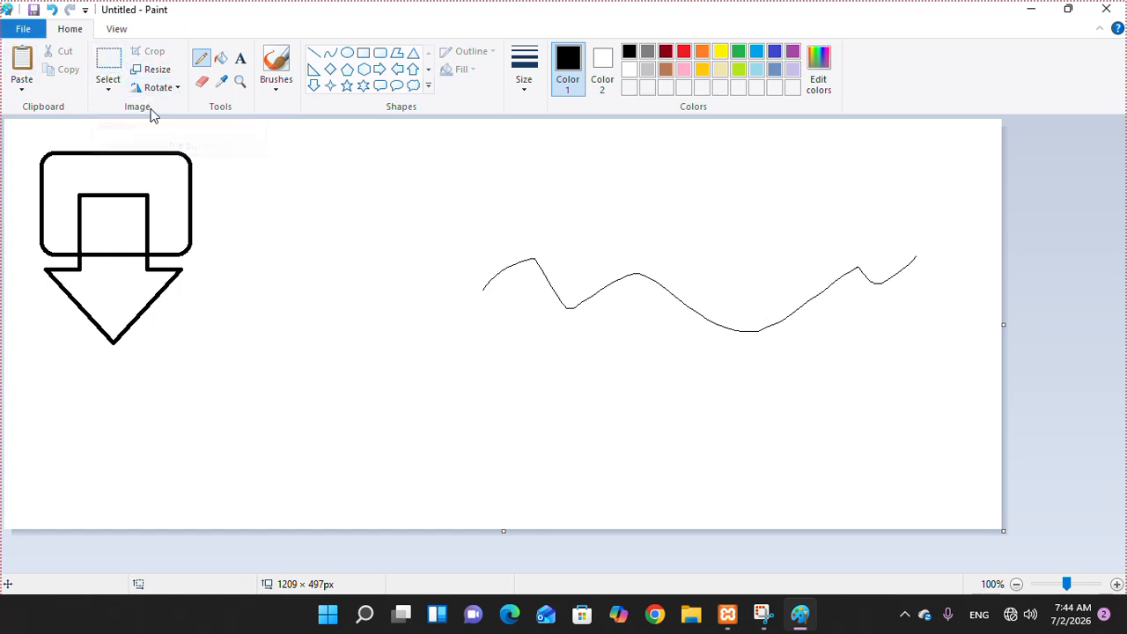
left_click(363, 85)
left_click_drag(355, 196, 482, 299)
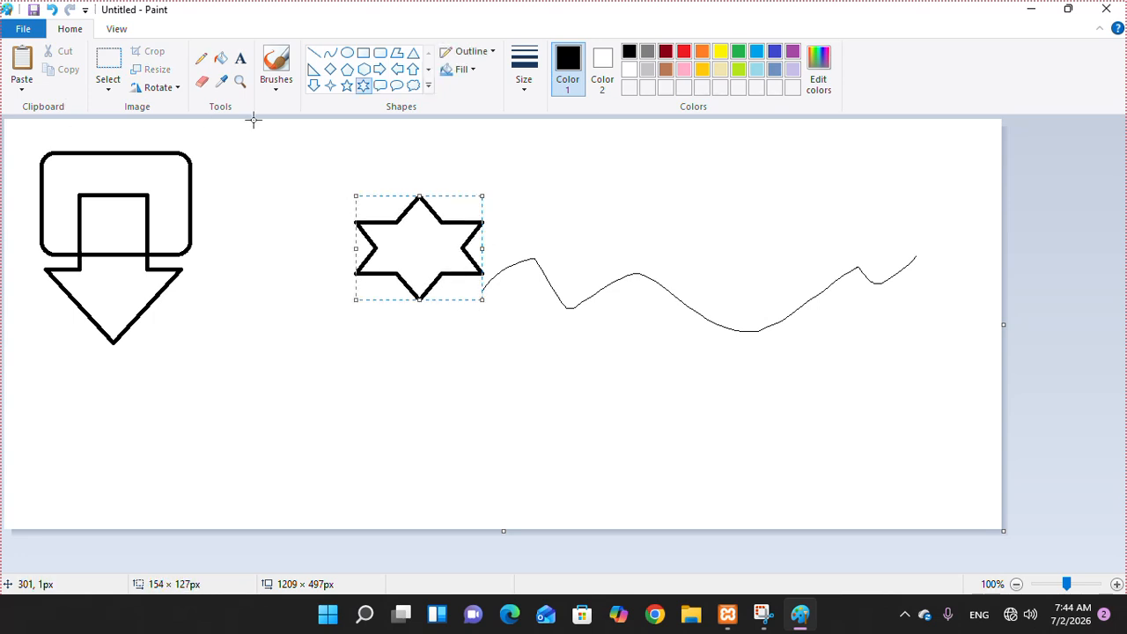
Step: Select the six-point star and resize it to 50 percent with the aspect ratio maintained
left_click(109, 59)
left_click_drag(325, 180, 496, 318)
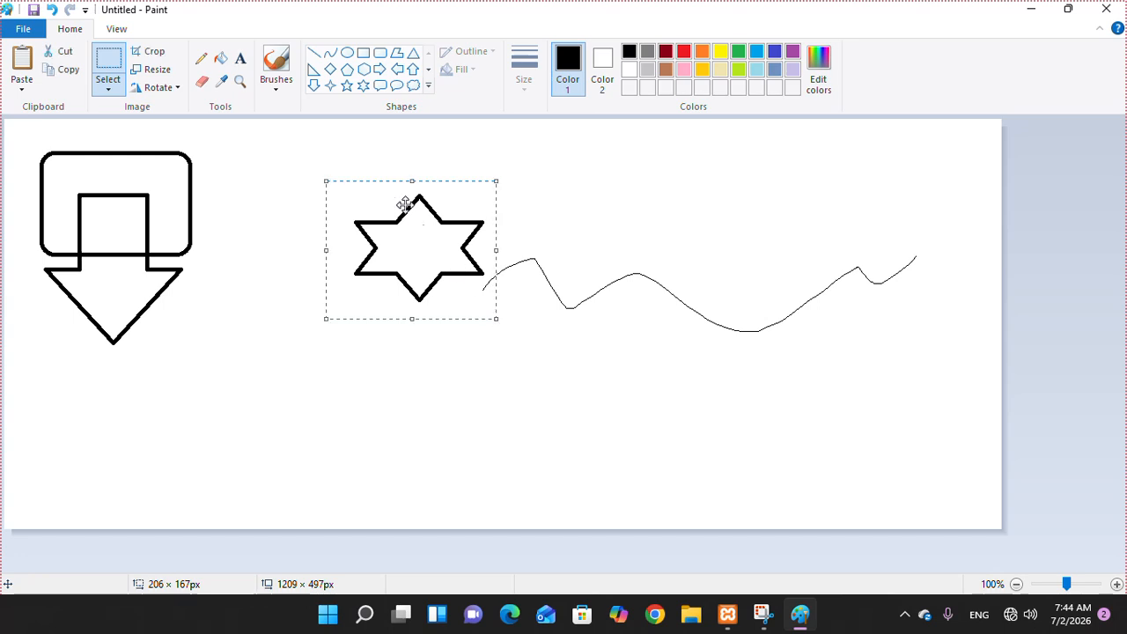
left_click(155, 69)
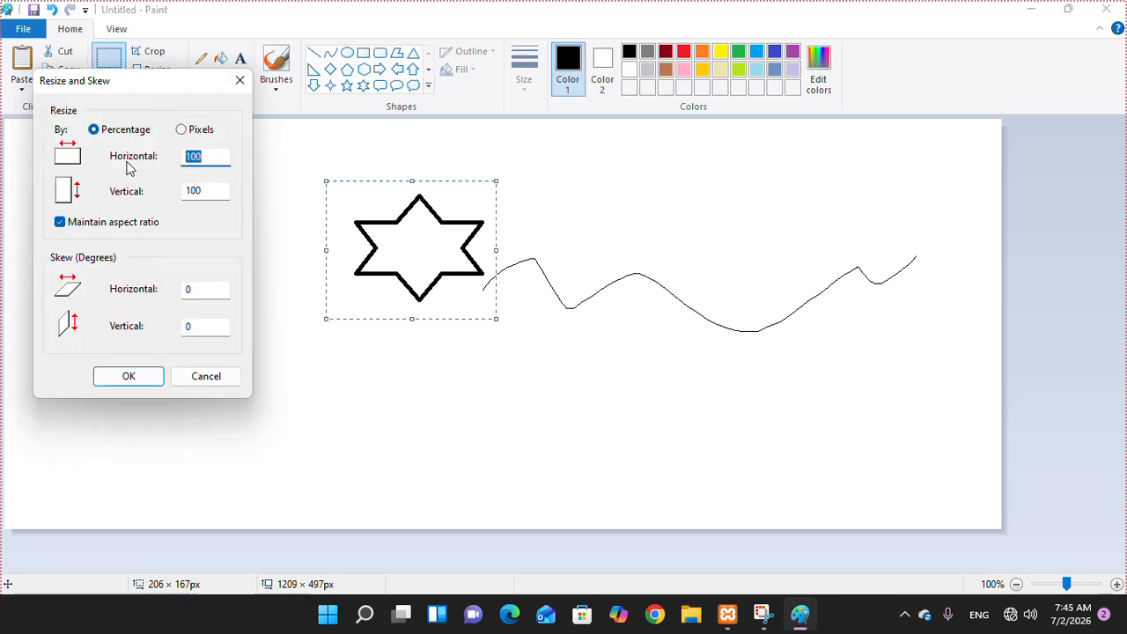
type("50")
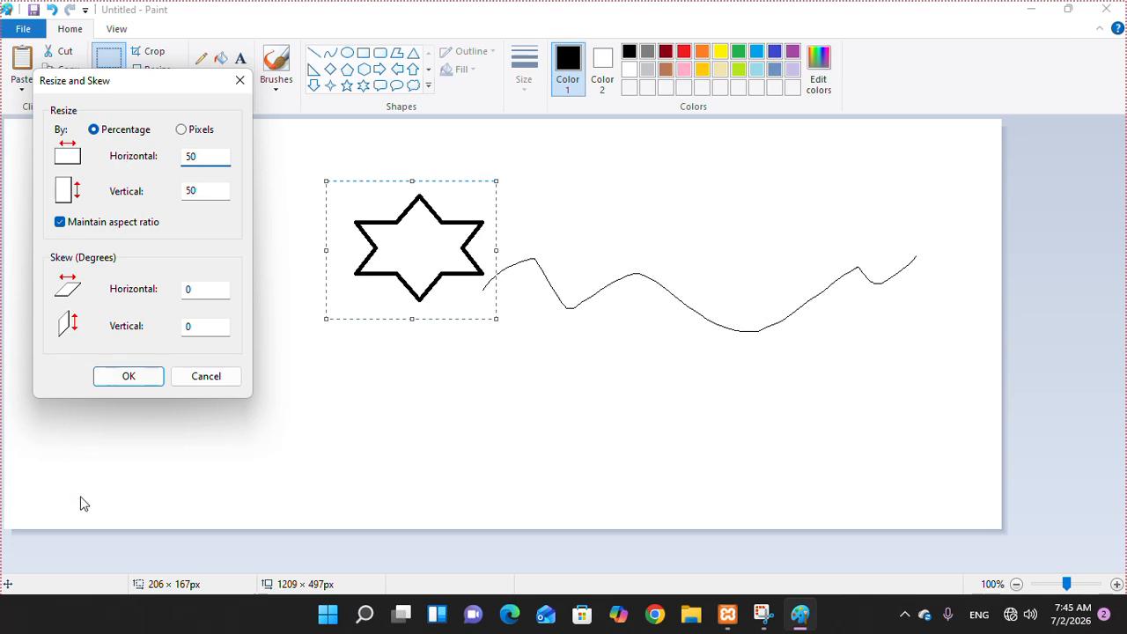
left_click(128, 379)
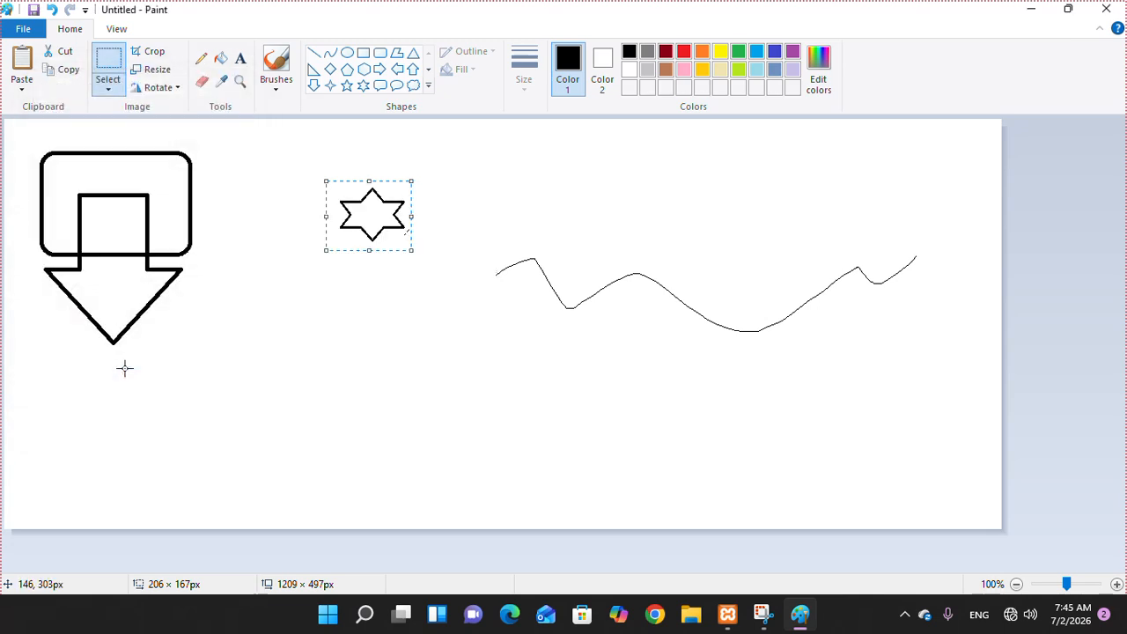
Step: Resize the selected star to 200 percent with the aspect ratio maintained
left_click(155, 69)
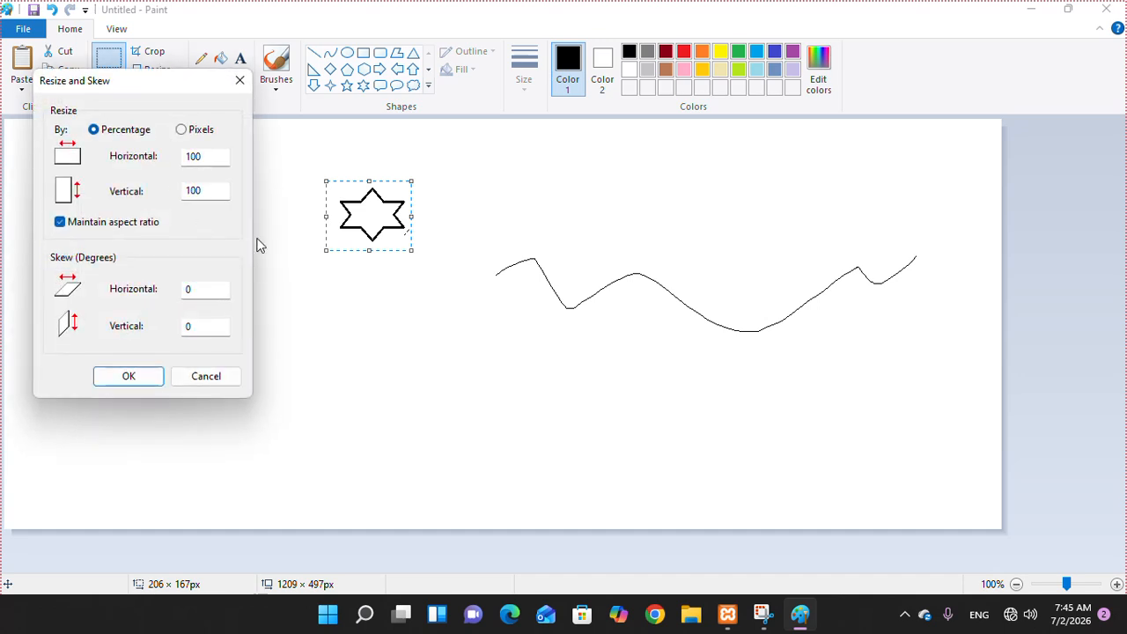
left_click_drag(209, 154, 133, 156)
type("200")
key("Return")
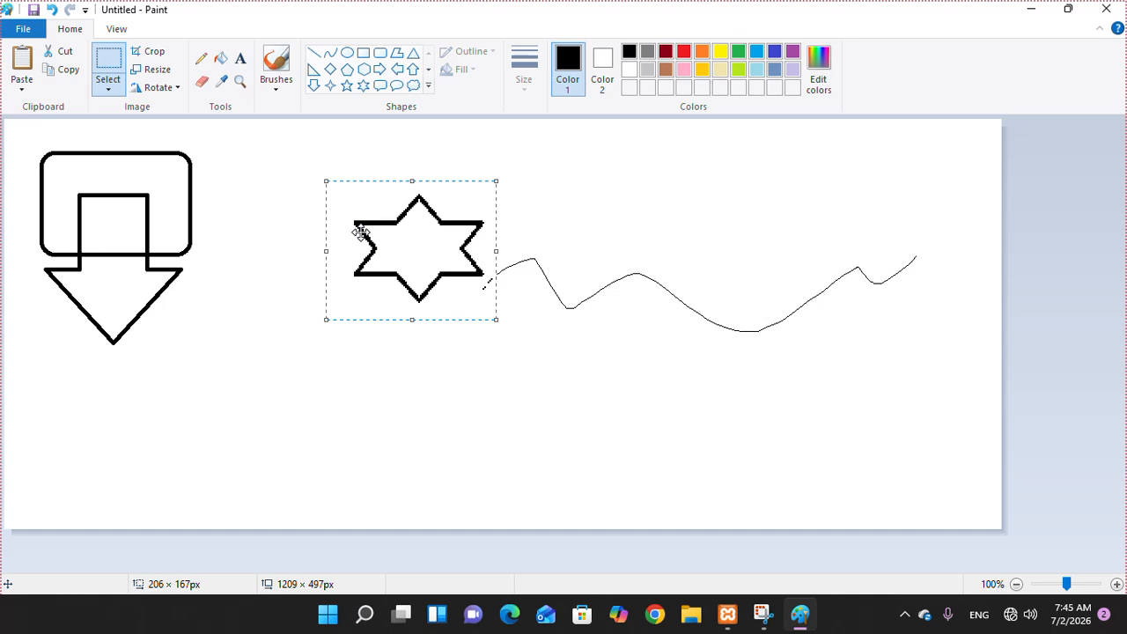
Step: Draw a right-pointing arrow about 197 × 91 px below the right part of the pencil line
left_click(379, 69)
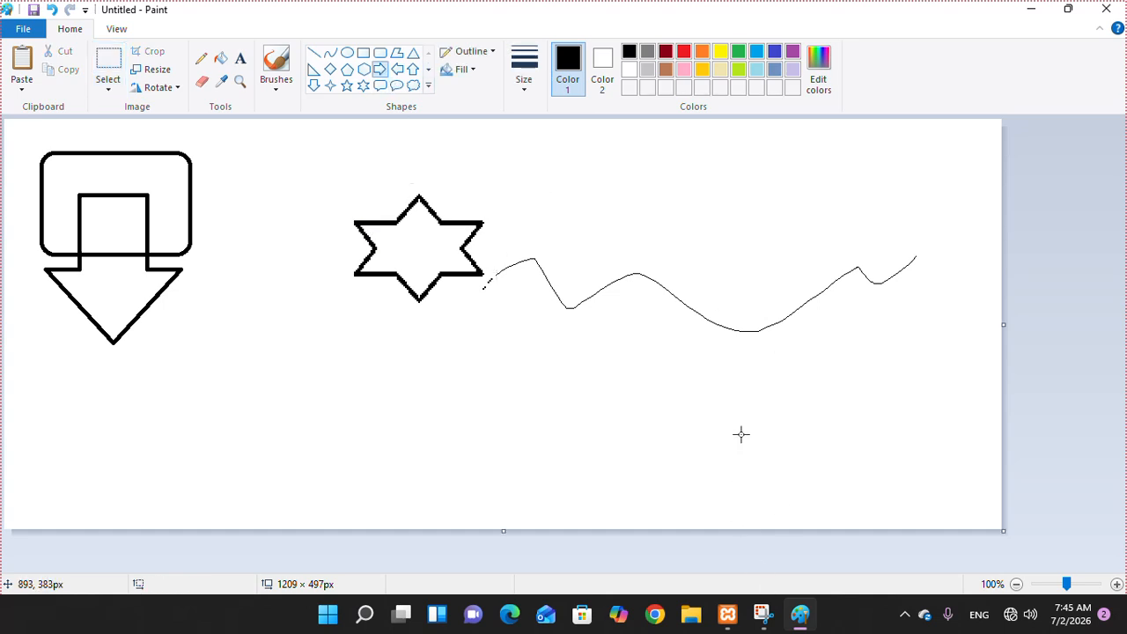
left_click_drag(738, 415, 897, 483)
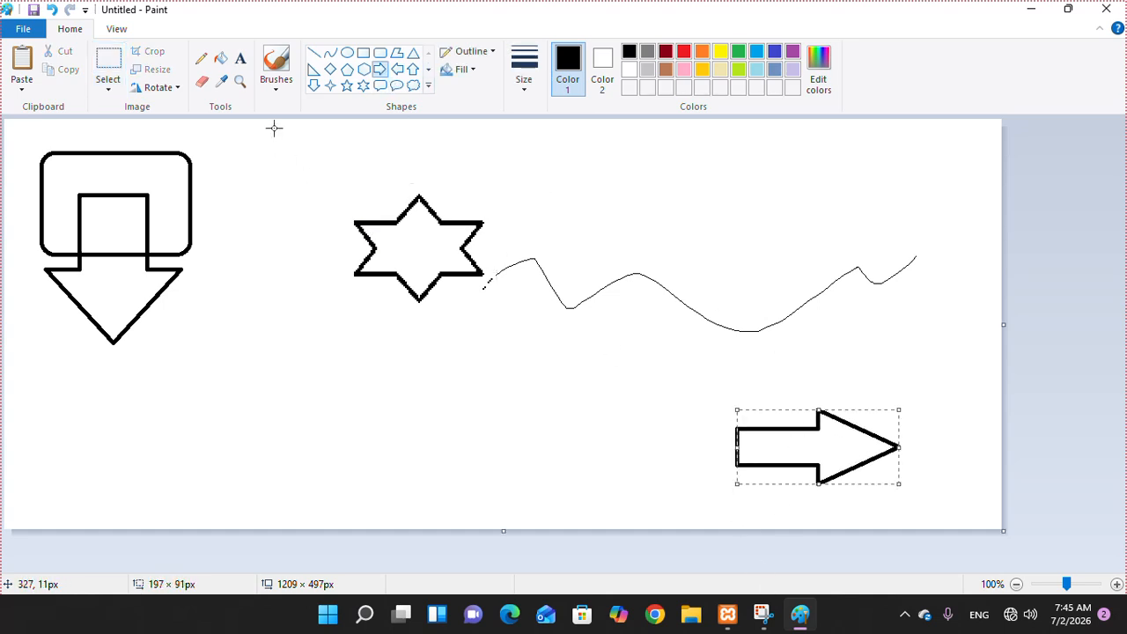
Step: Select an area around the right-pointing arrow and skew it horizontally
left_click(106, 61)
left_click_drag(661, 371, 947, 524)
left_click(157, 70)
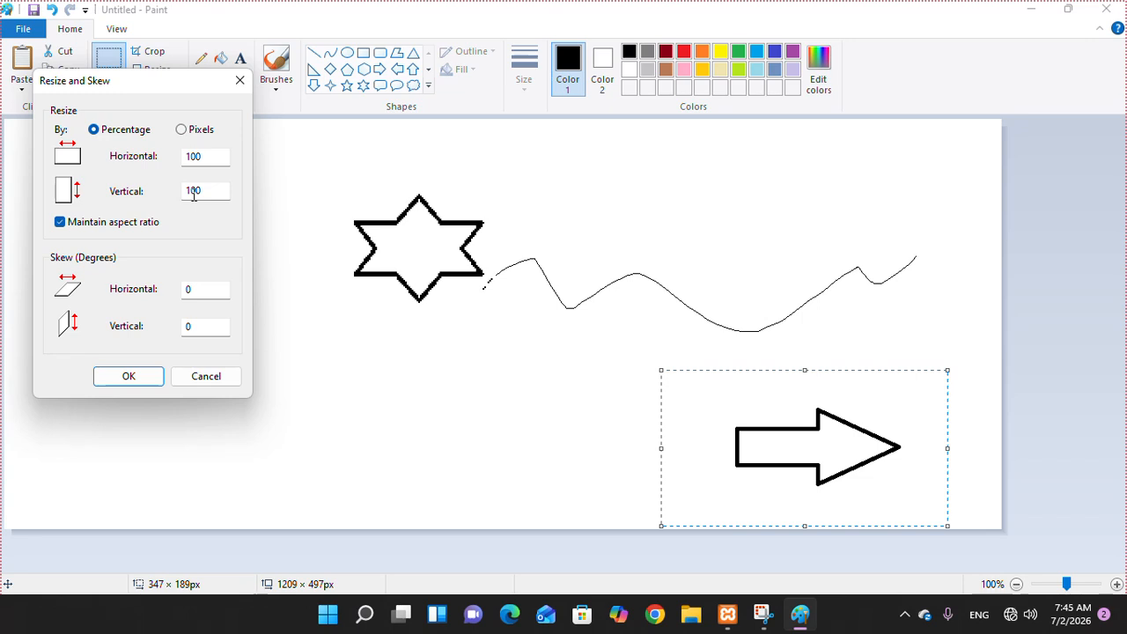
double_click(196, 290)
type("2")
key("Return")
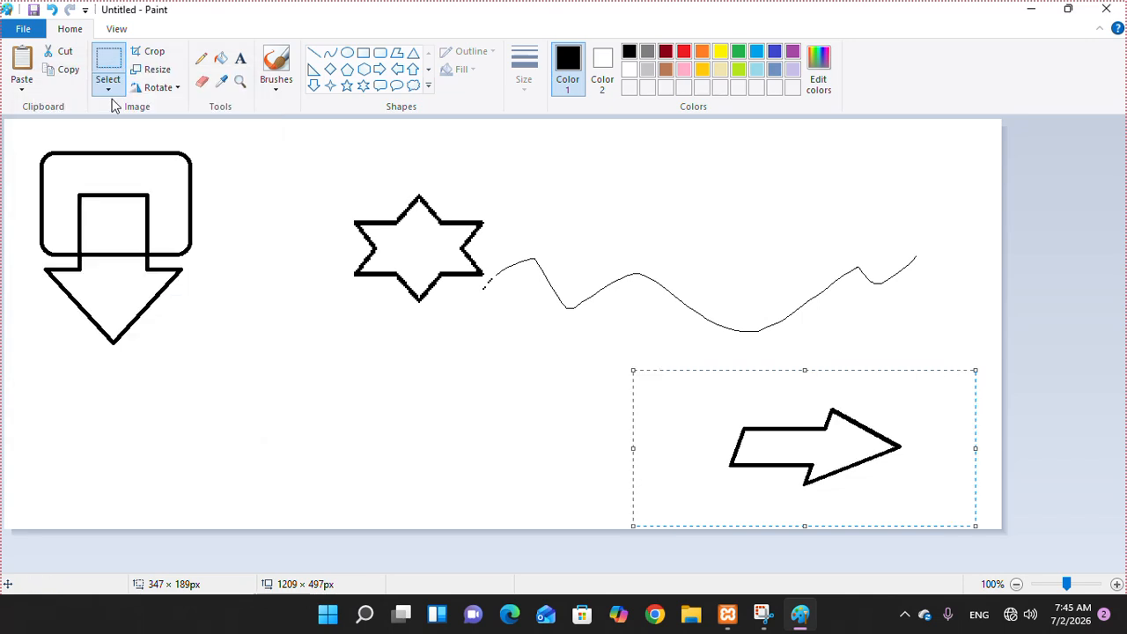
Step: Skew the selected arrow vertically as well, and undo the skewing
left_click(157, 70)
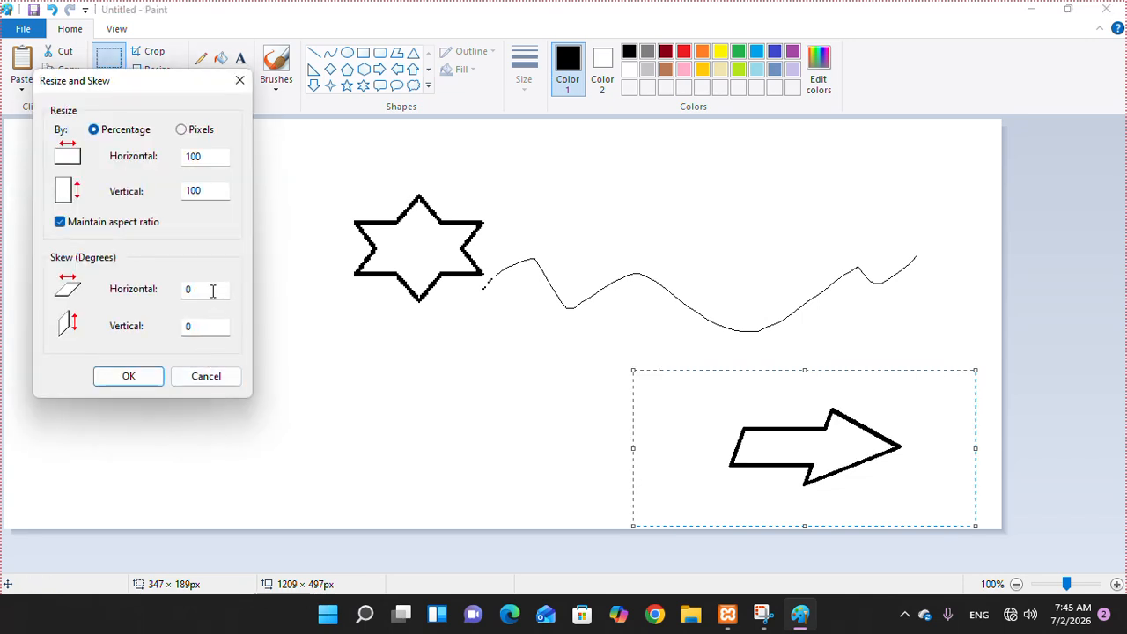
double_click(202, 329)
type("2")
key("Return")
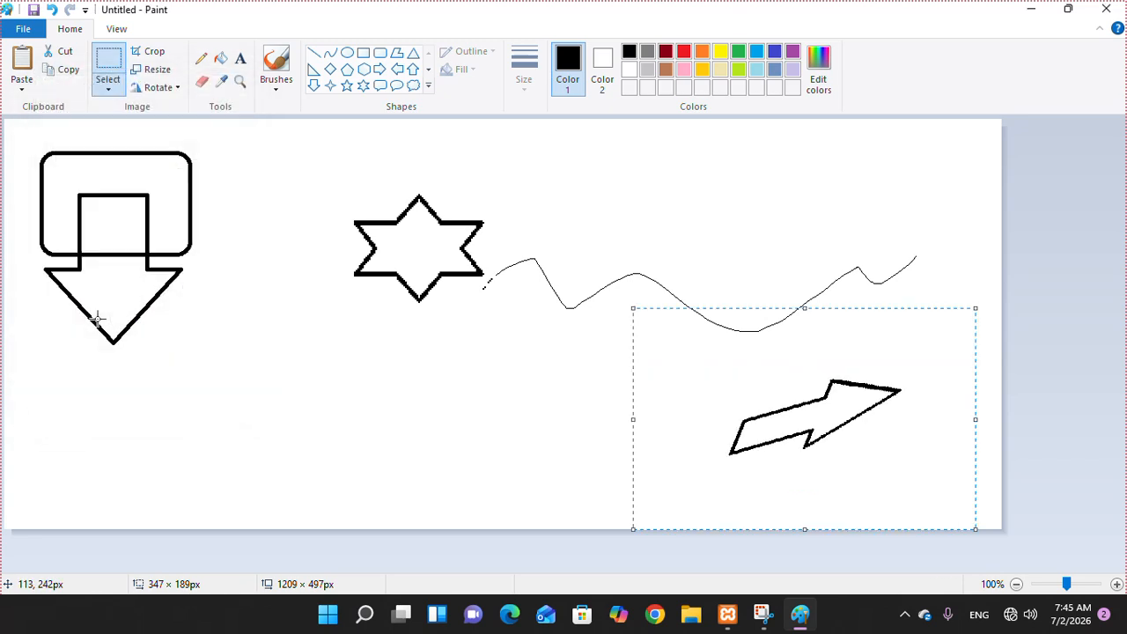
left_click(51, 10)
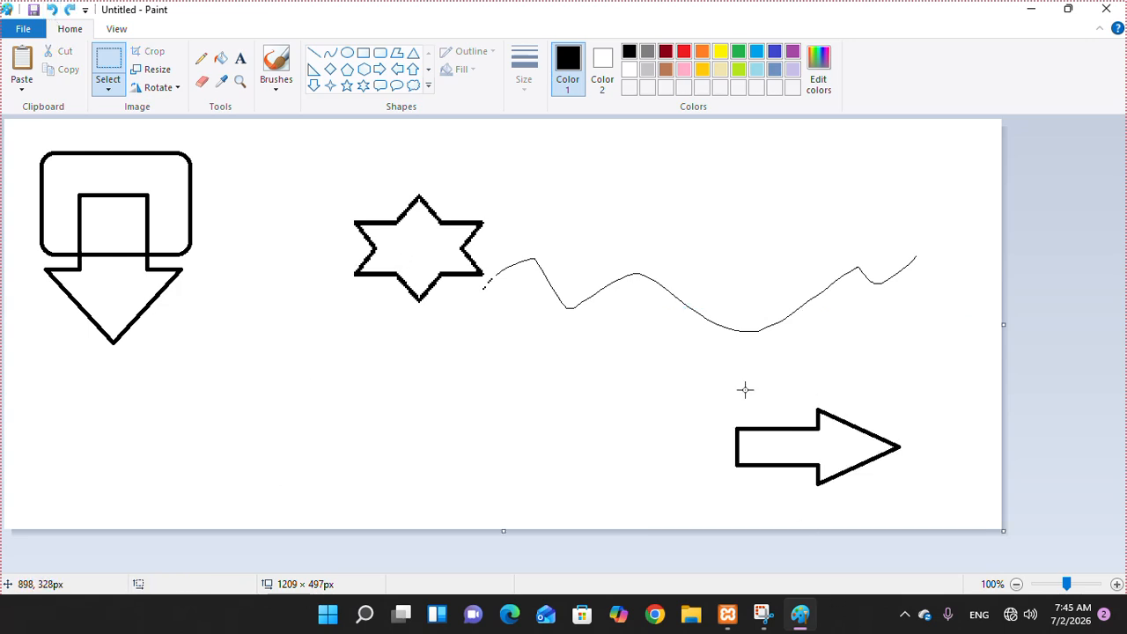
Step: Select the right-pointing arrow and move it up and to the left, just below the pencil line
left_click_drag(673, 361, 1030, 553)
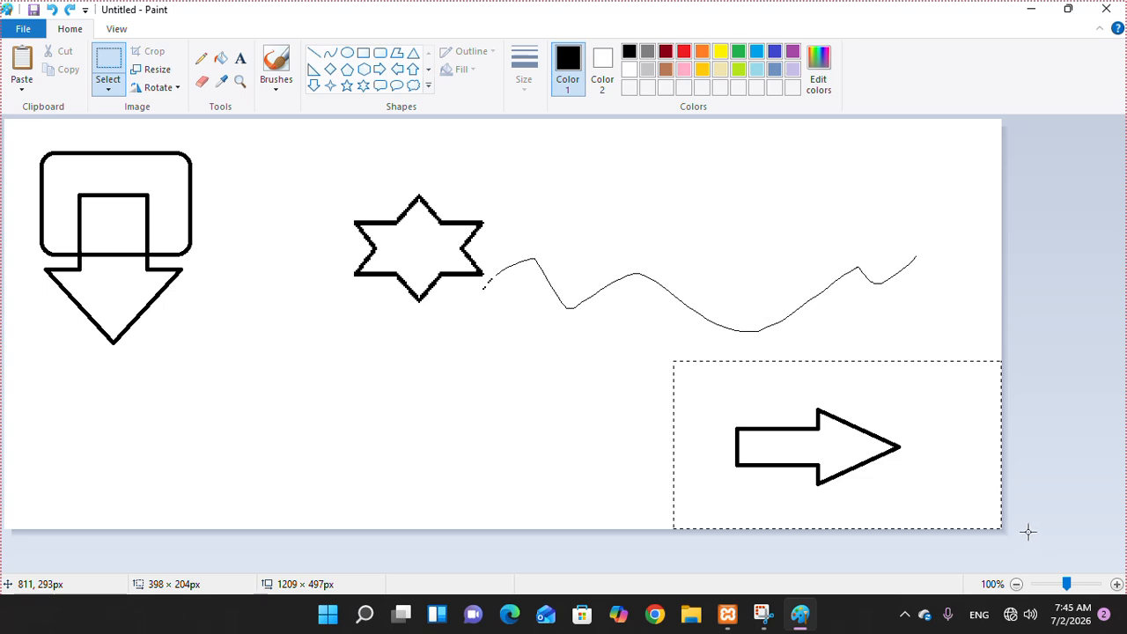
left_click_drag(908, 496, 814, 464)
left_click(867, 295)
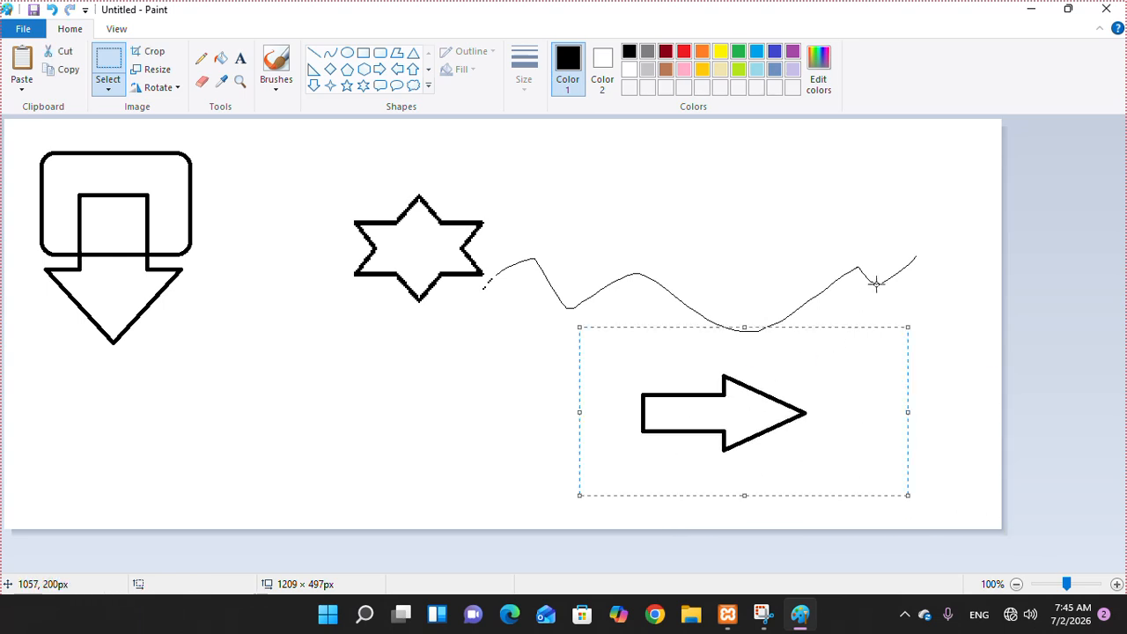
Step: Erase the freehand pencil line between the star and the right side of the canvas
left_click(202, 81)
left_click_drag(644, 280, 664, 293)
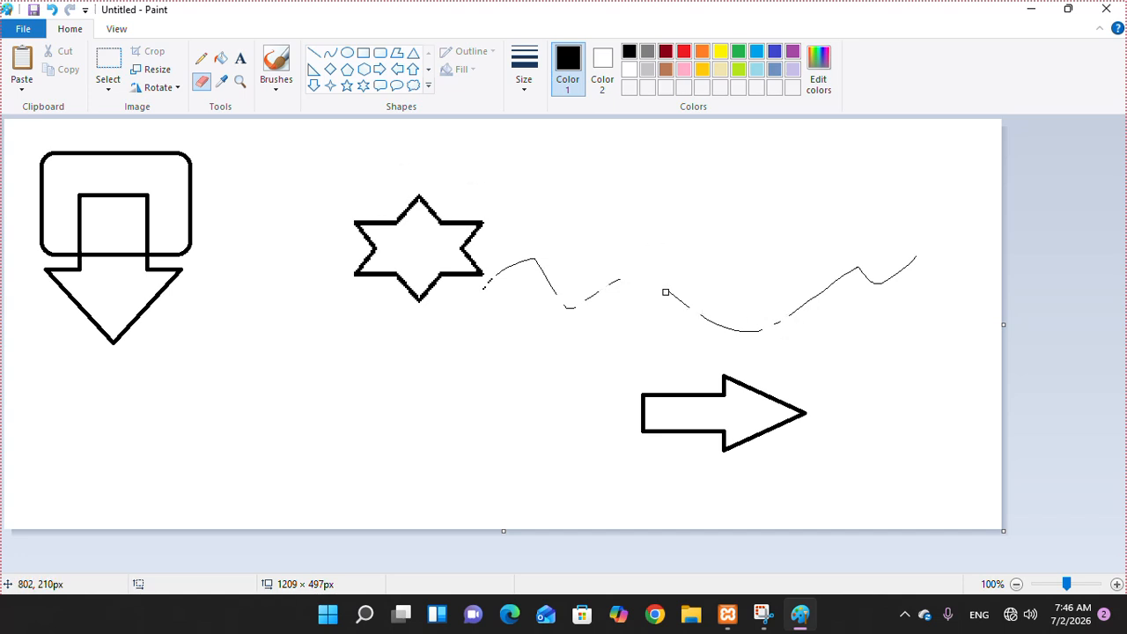
left_click_drag(731, 329, 760, 334)
left_click_drag(813, 296, 840, 276)
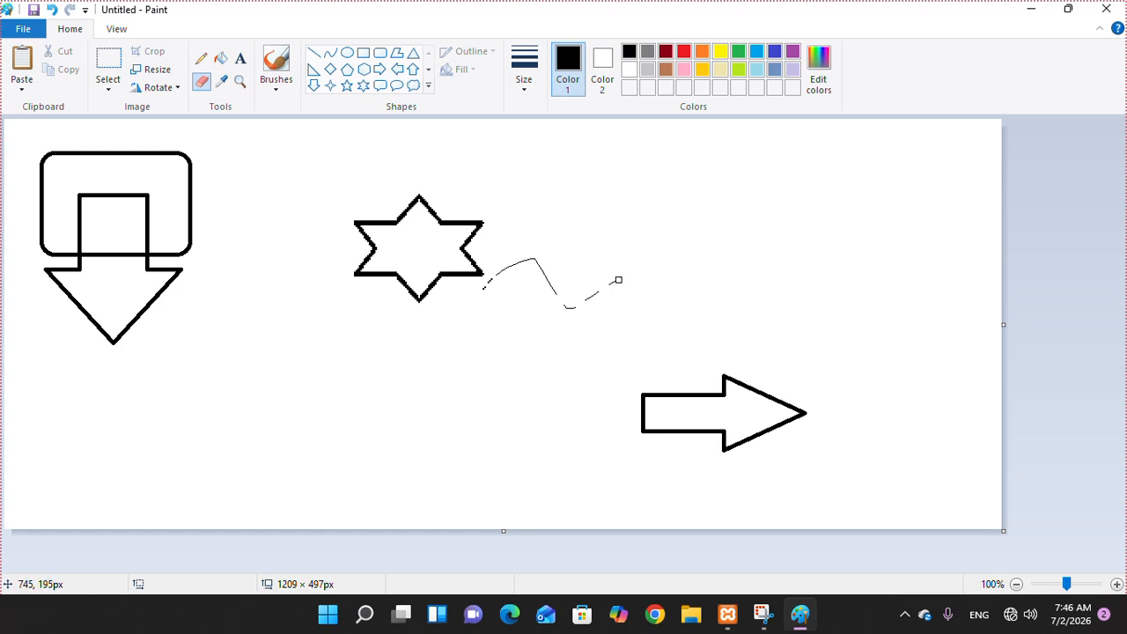
left_click_drag(578, 303, 568, 309)
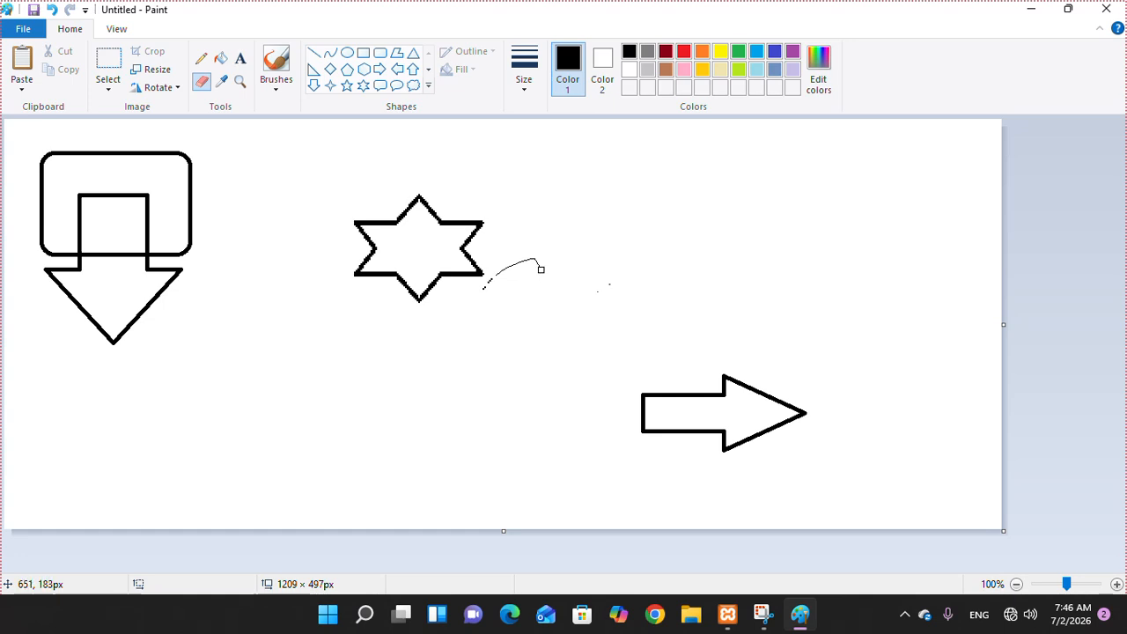
left_click_drag(520, 260, 506, 268)
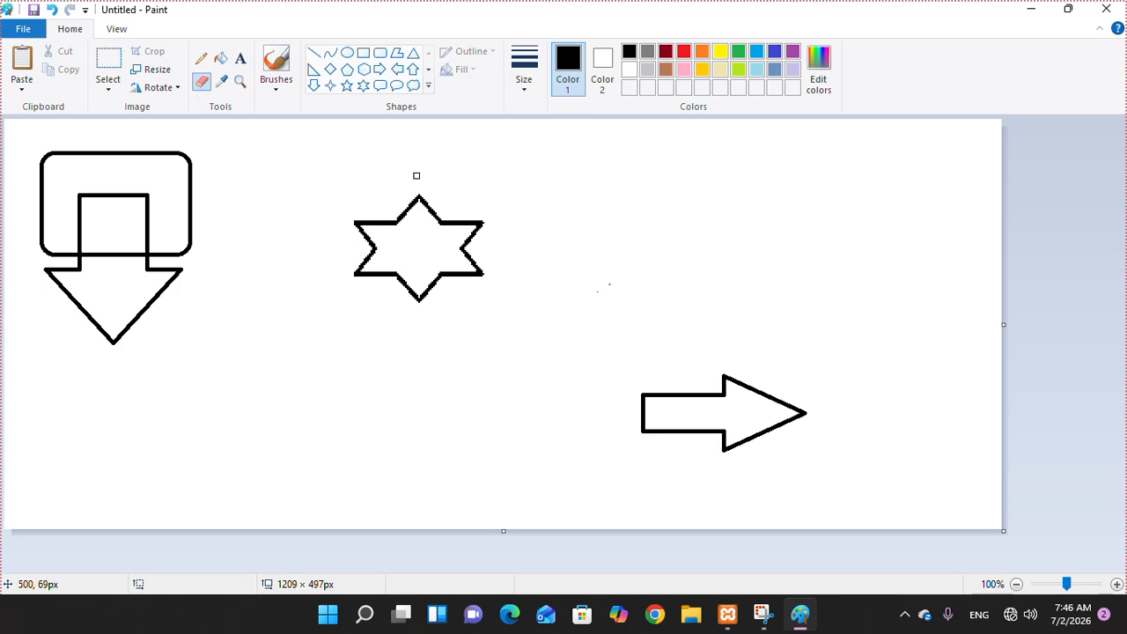
Step: Select the right-pointing arrow and rotate it right by 90° twice
left_click(108, 64)
left_click_drag(554, 342, 923, 529)
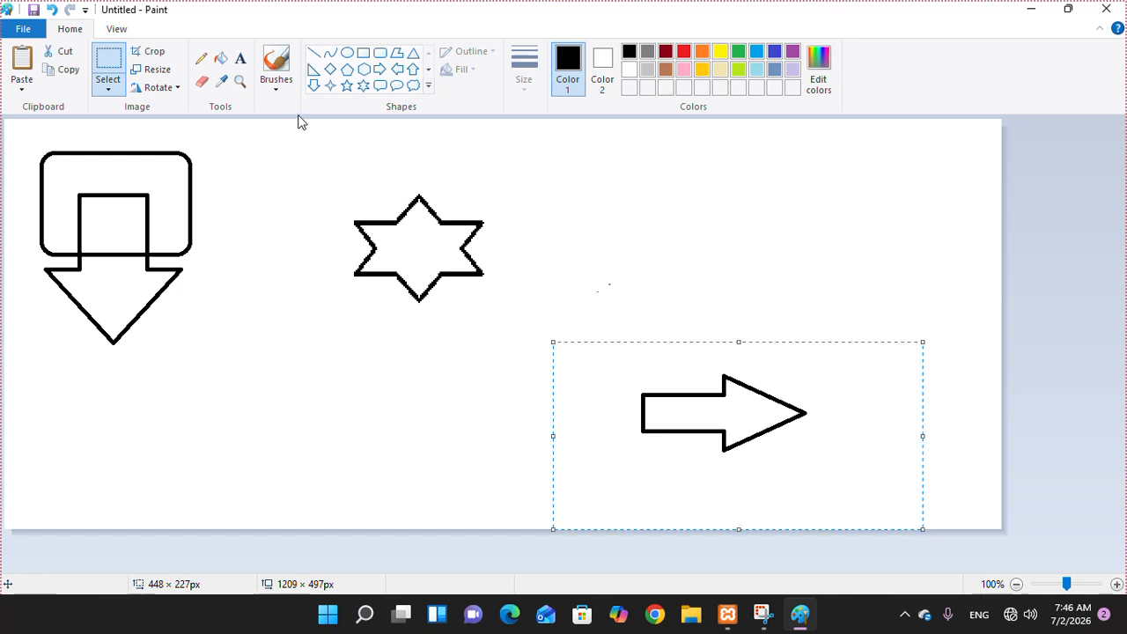
left_click(175, 86)
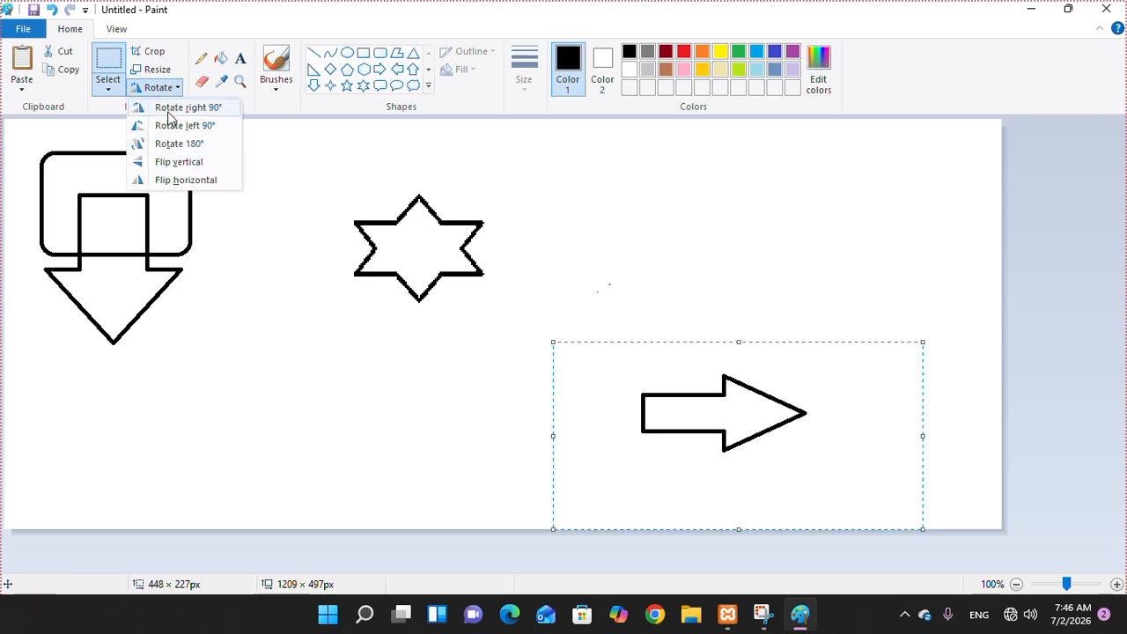
left_click(169, 115)
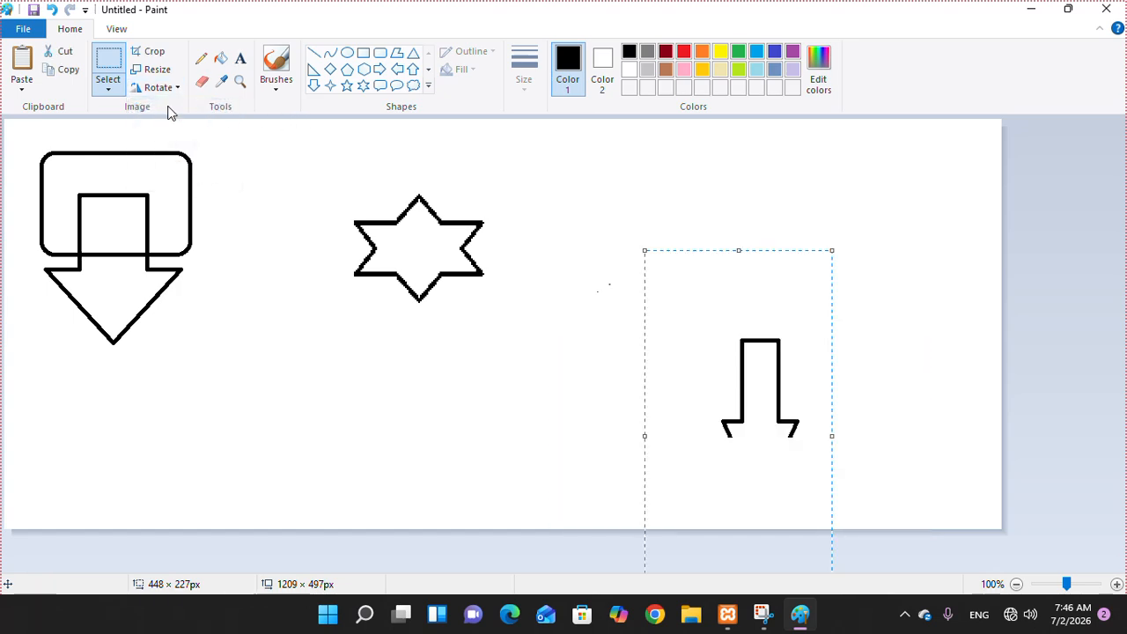
left_click(172, 87)
left_click(168, 111)
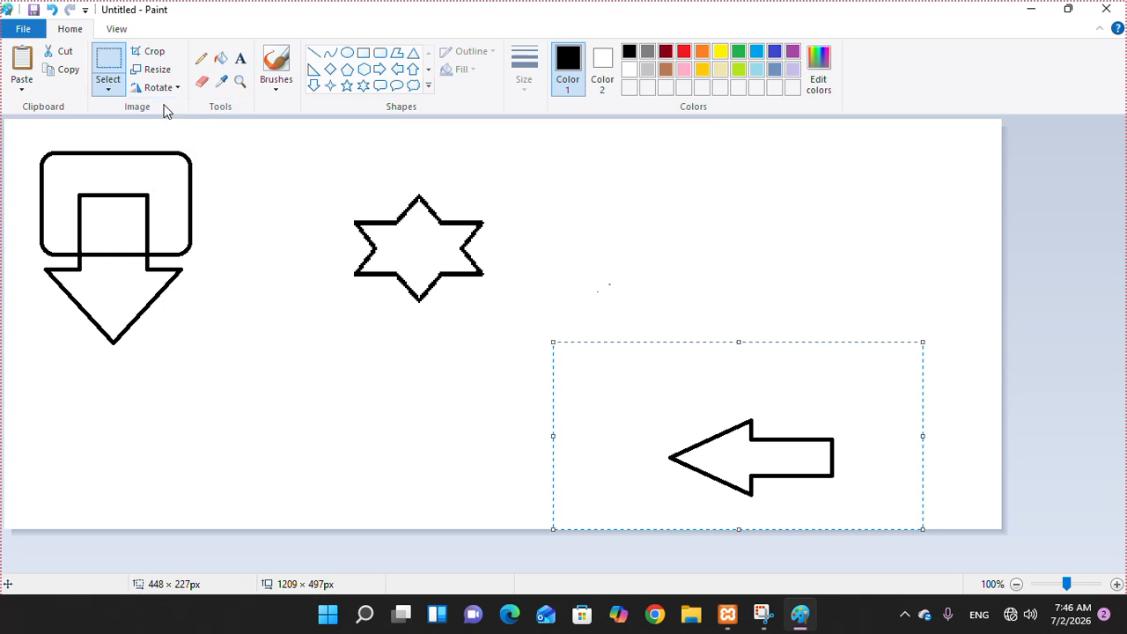
Step: Reselect the rotated arrow more tightly and move it up to the middle of the canvas height
left_click(564, 329)
left_click_drag(631, 394, 895, 524)
left_click_drag(805, 466, 792, 335)
left_click(860, 464)
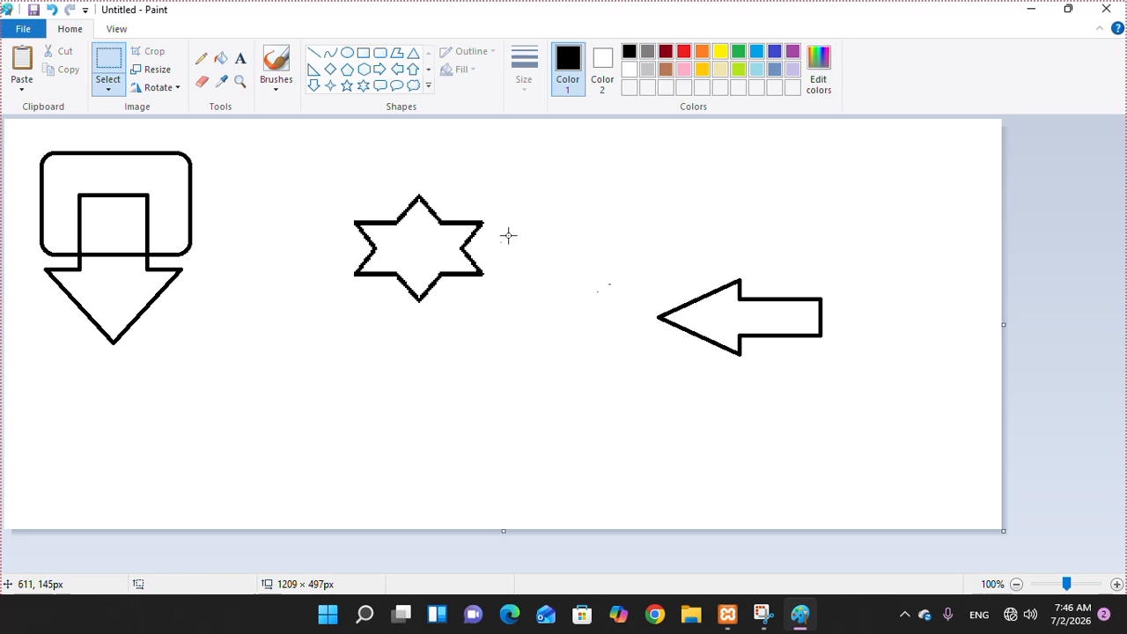
Step: Select a large area around the left-pointing arrow and rotate it right by 90° three times
left_click_drag(548, 171, 976, 492)
left_click(156, 87)
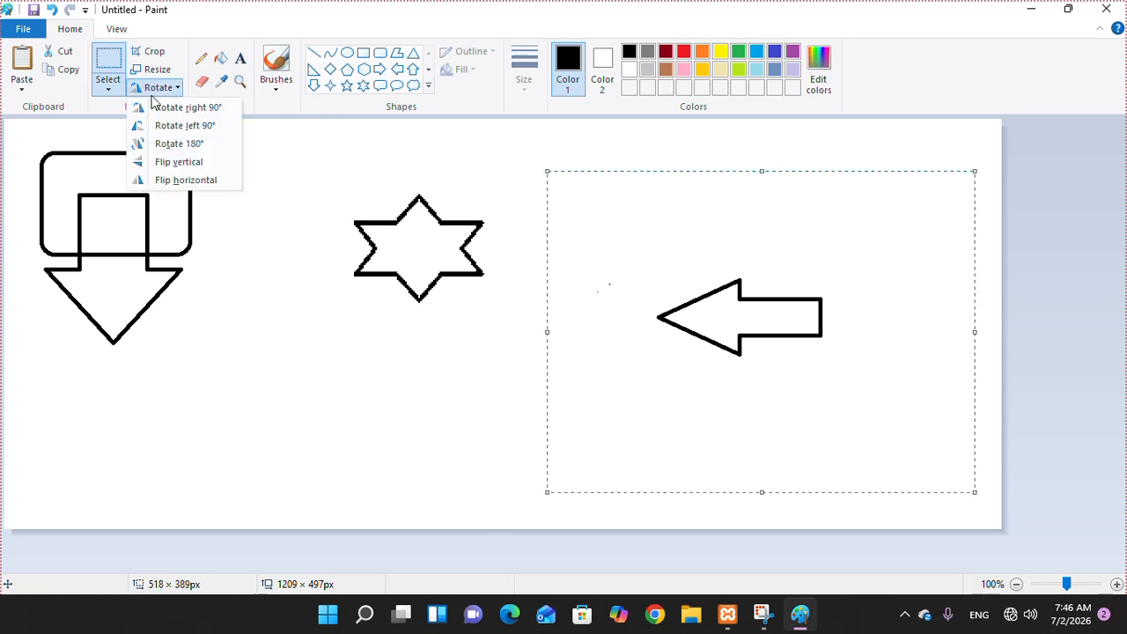
left_click(158, 109)
left_click(158, 87)
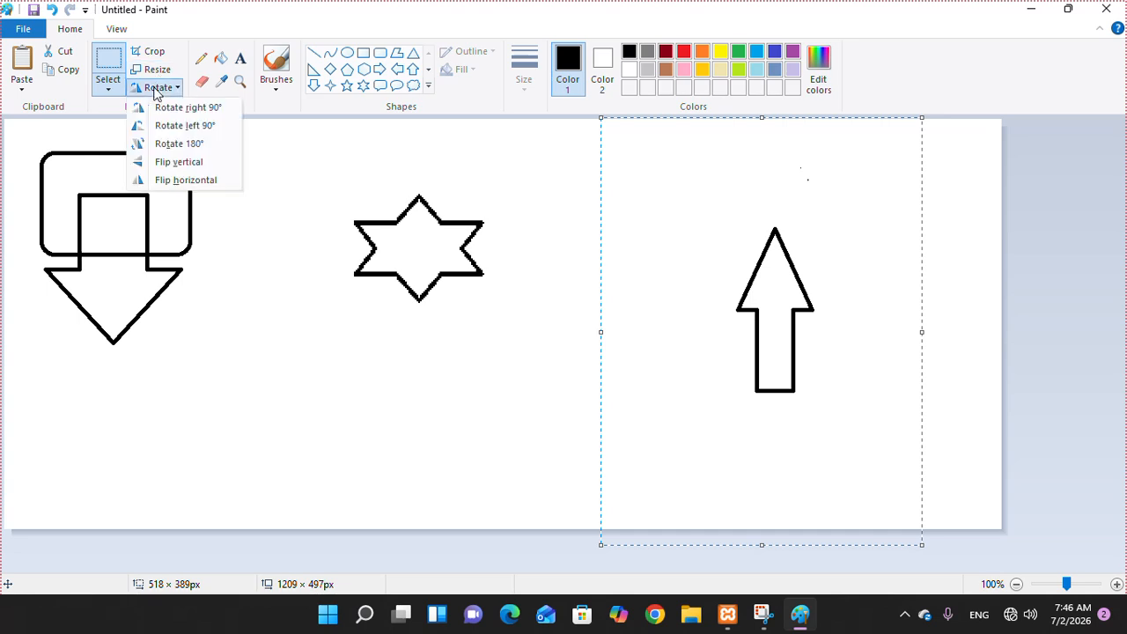
left_click(161, 109)
left_click(158, 87)
left_click(160, 107)
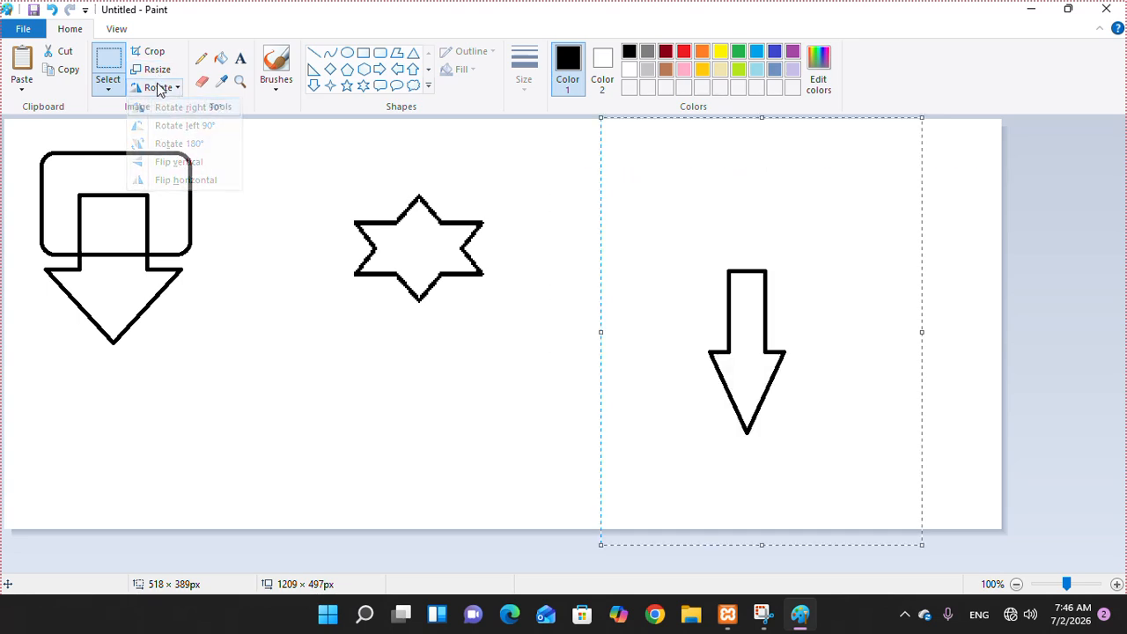
Step: Rotate the selected arrow left by 90° twice and by 180° once
left_click(158, 87)
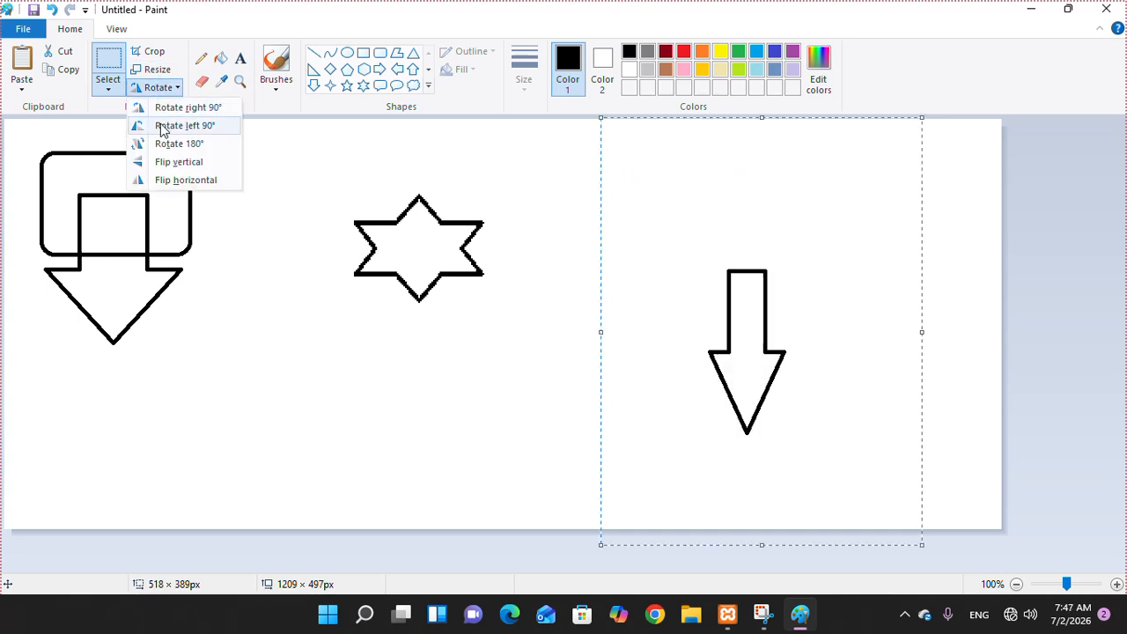
left_click(162, 128)
left_click(158, 87)
left_click(162, 126)
left_click(162, 89)
left_click(165, 143)
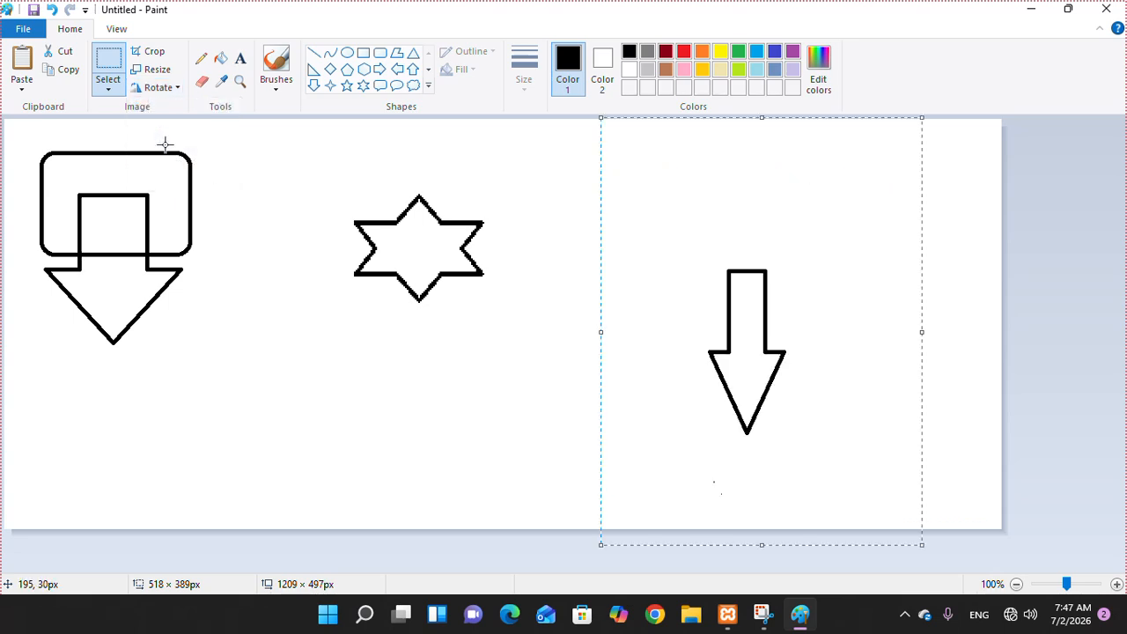
Step: Flip the selected arrow vertically and horizontally
left_click(164, 89)
left_click(168, 159)
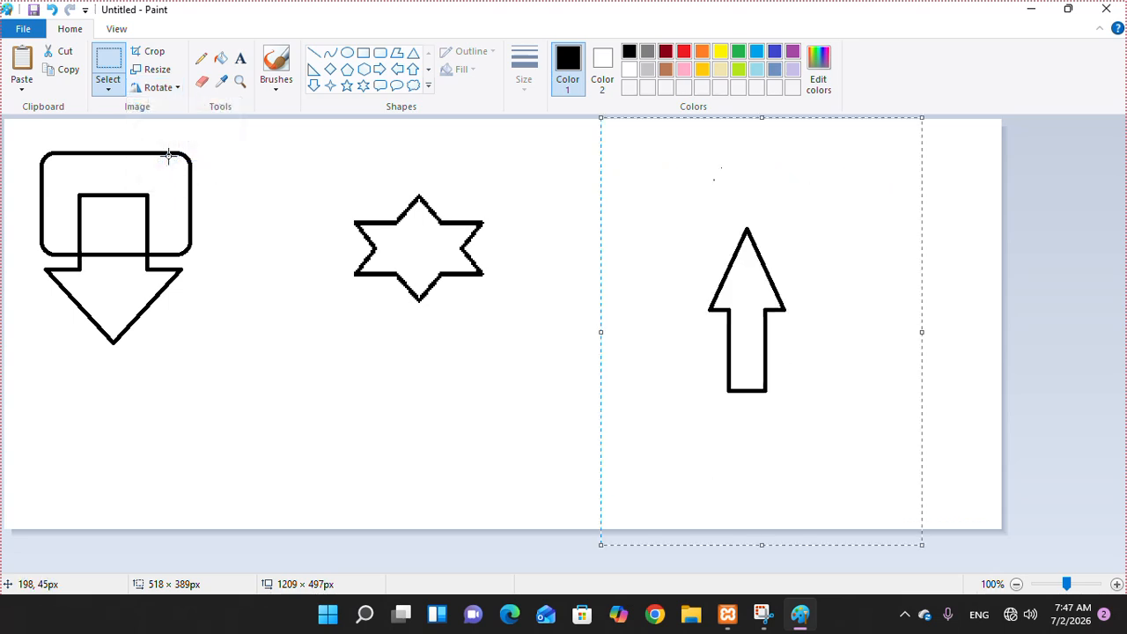
left_click(166, 89)
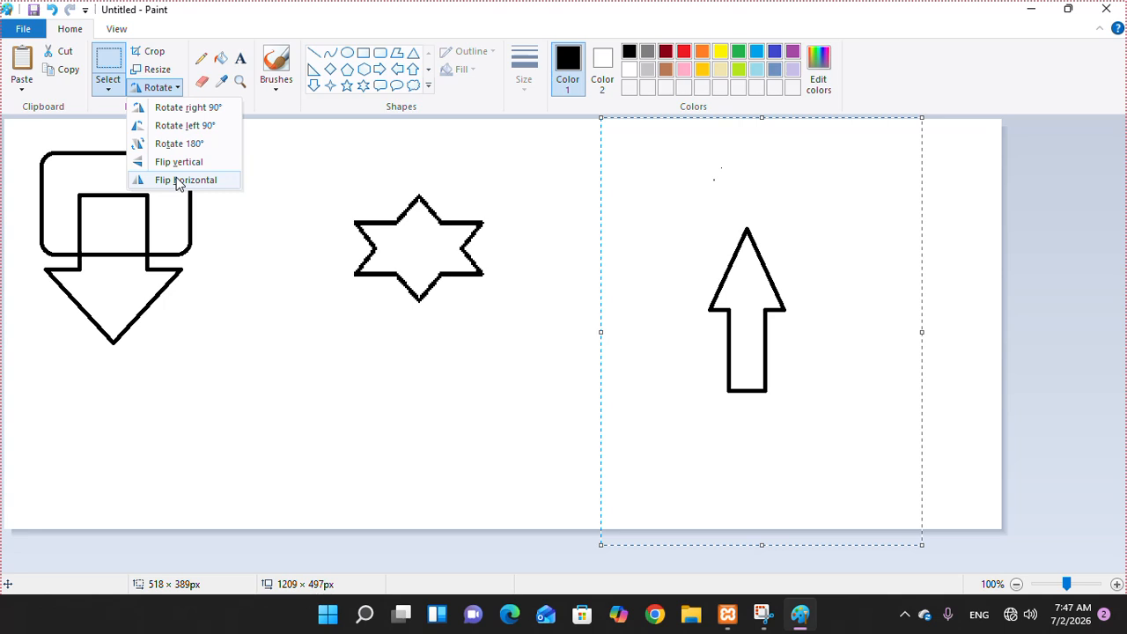
left_click(179, 181)
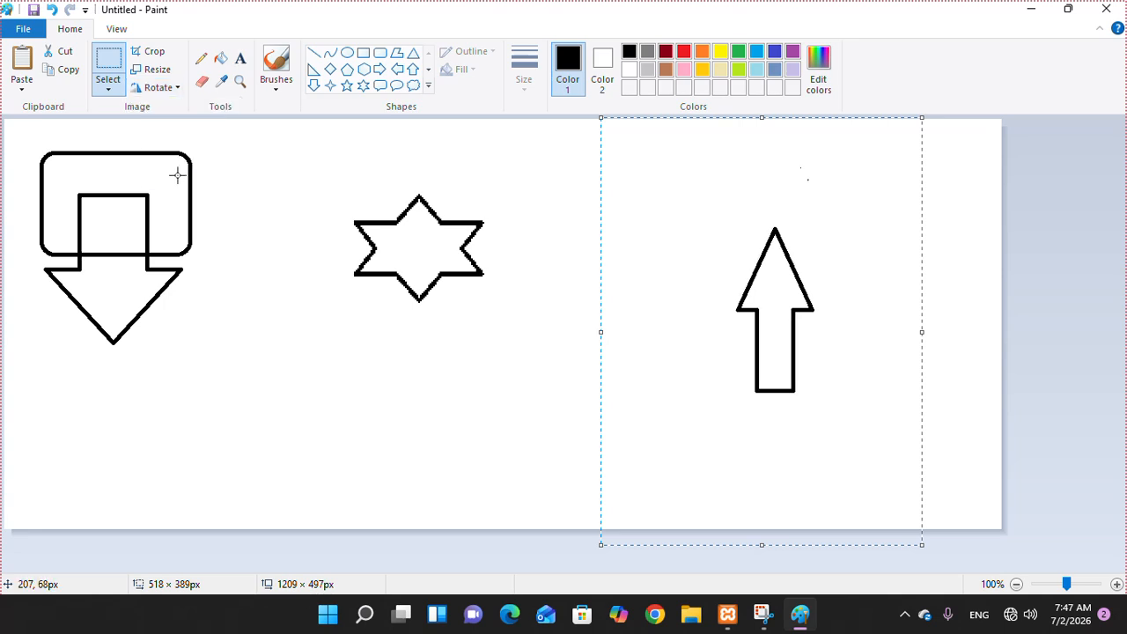